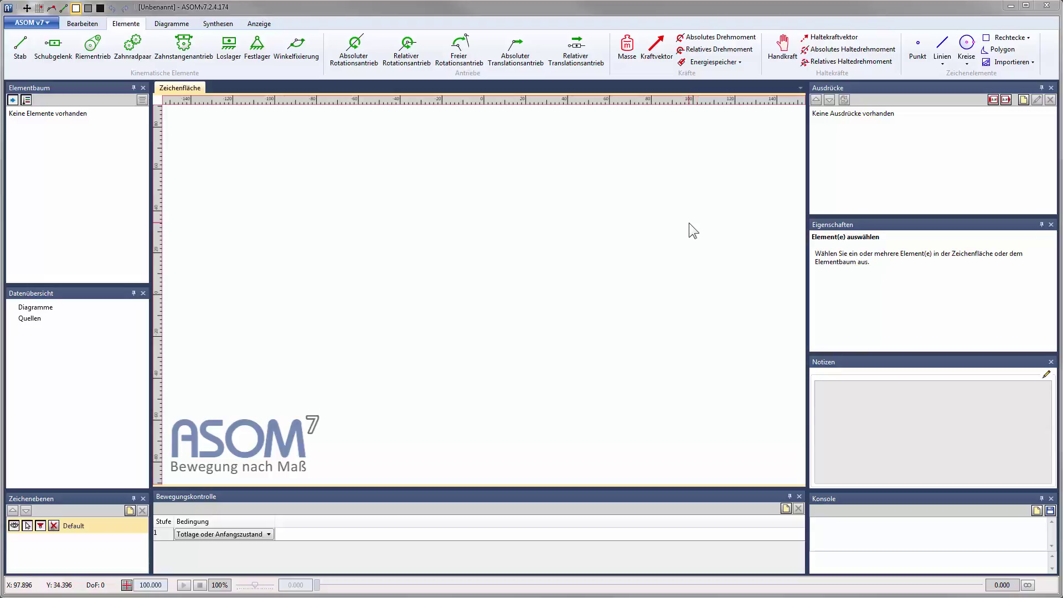
{"action": "left_click", "coordinate": [35, 21]}
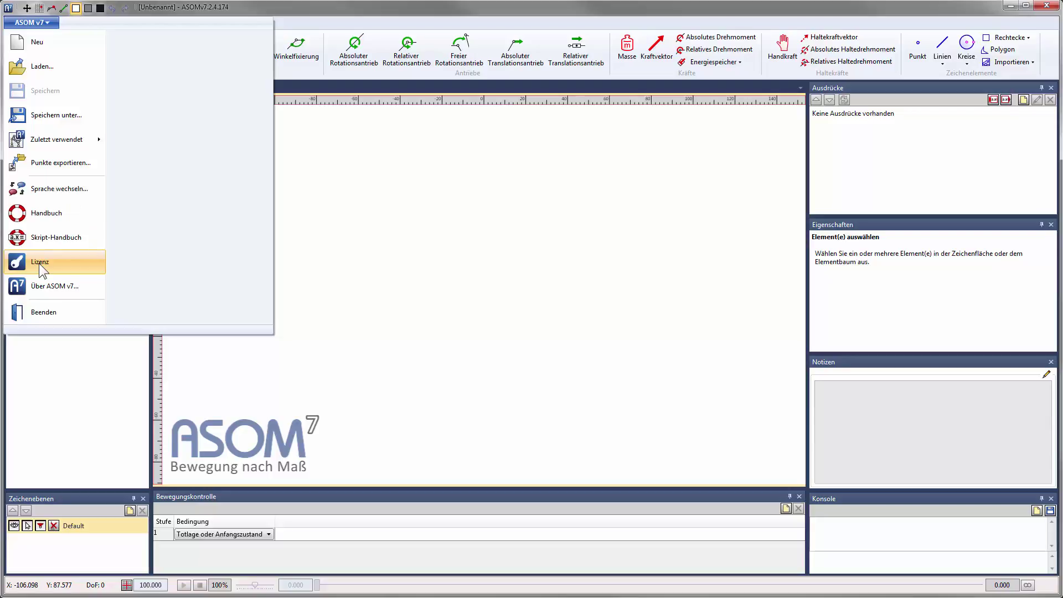
{"action": "left_click", "coordinate": [185, 23]}
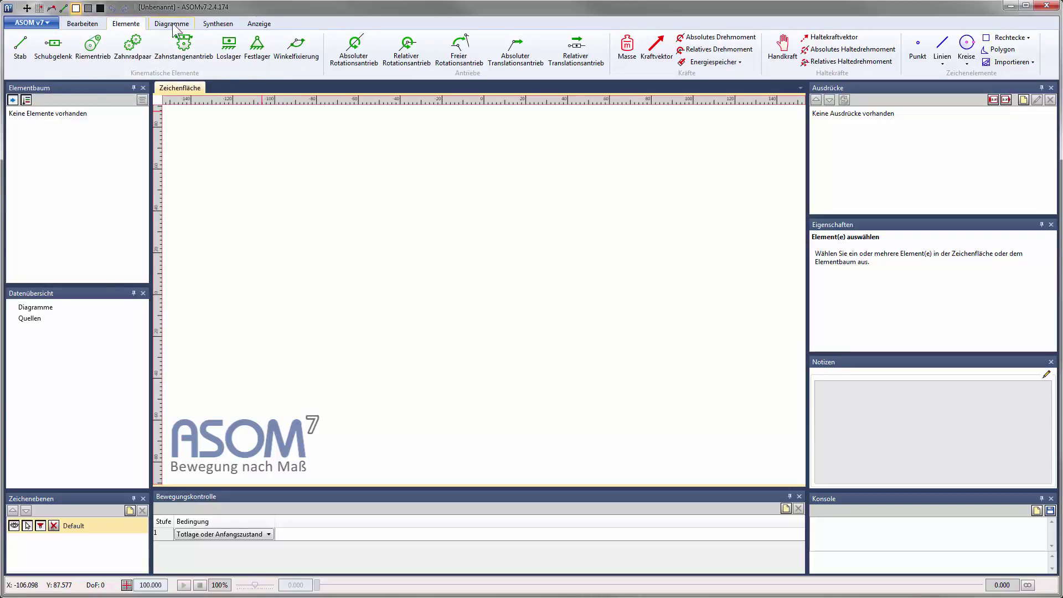
{"action": "left_click", "coordinate": [91, 25]}
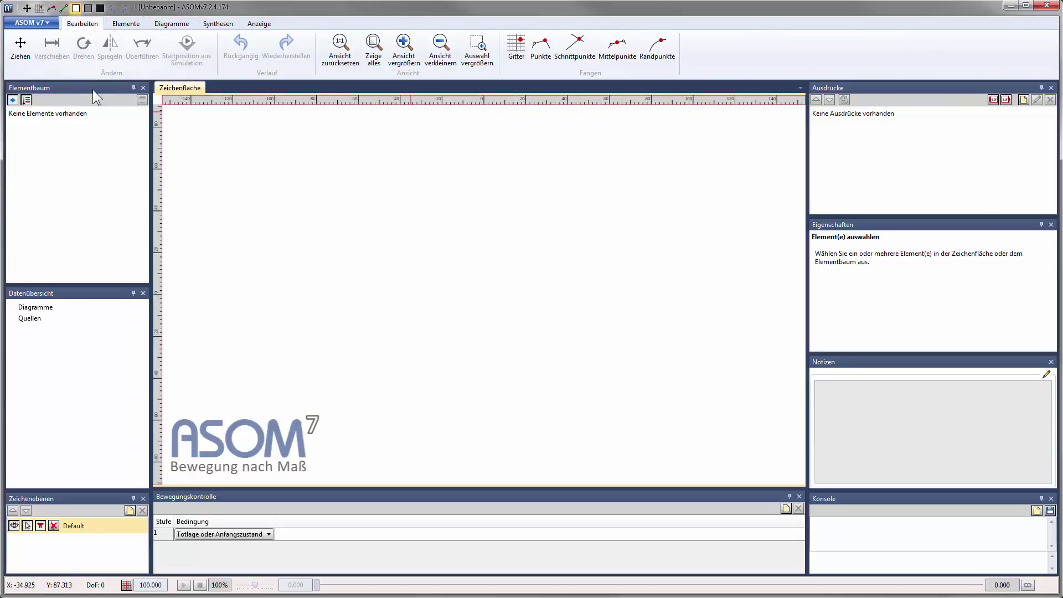
{"action": "left_click", "coordinate": [128, 25]}
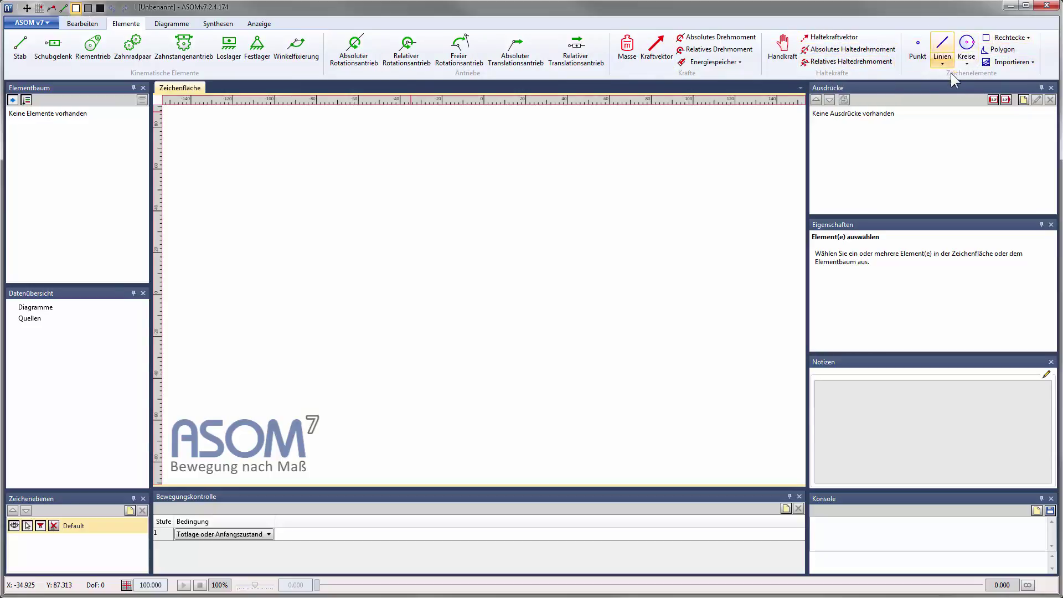
{"action": "left_click", "coordinate": [176, 25]}
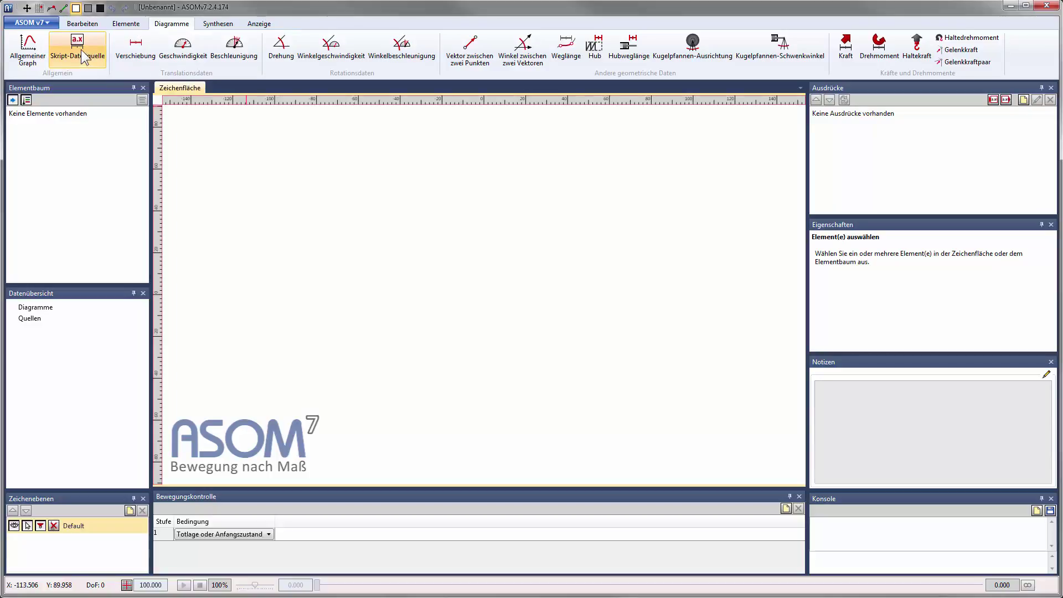
{"action": "left_click", "coordinate": [223, 27]}
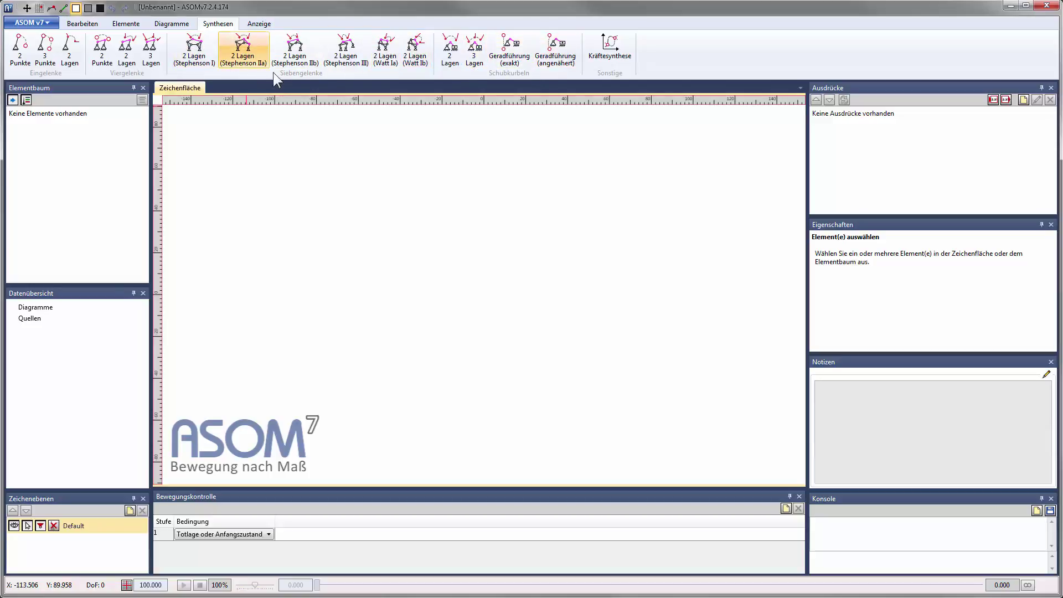
Hide the Notizen window and show it again.
{"action": "left_click", "coordinate": [262, 26]}
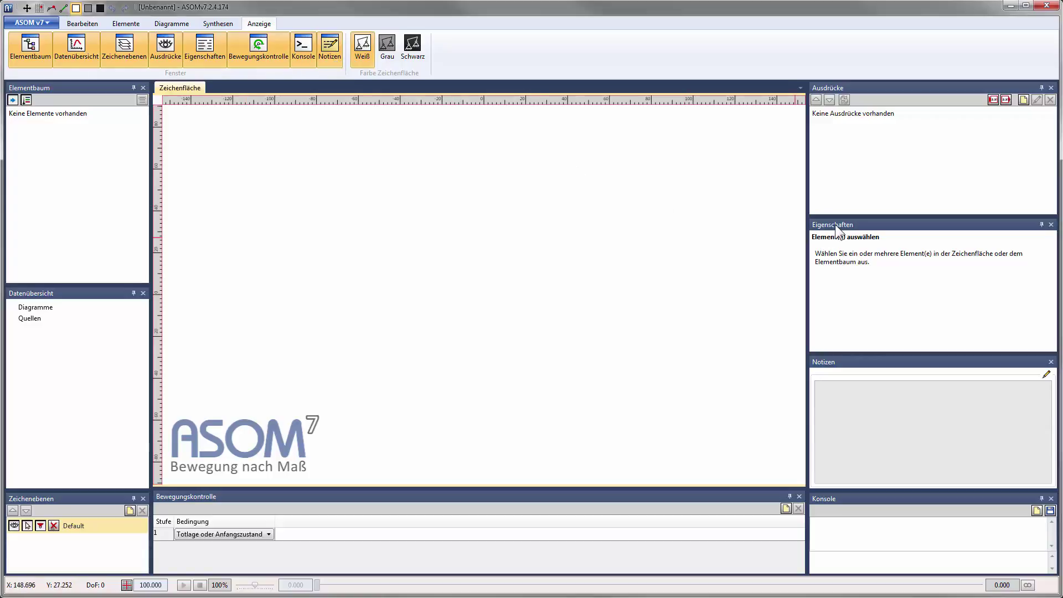
{"action": "left_click", "coordinate": [335, 56]}
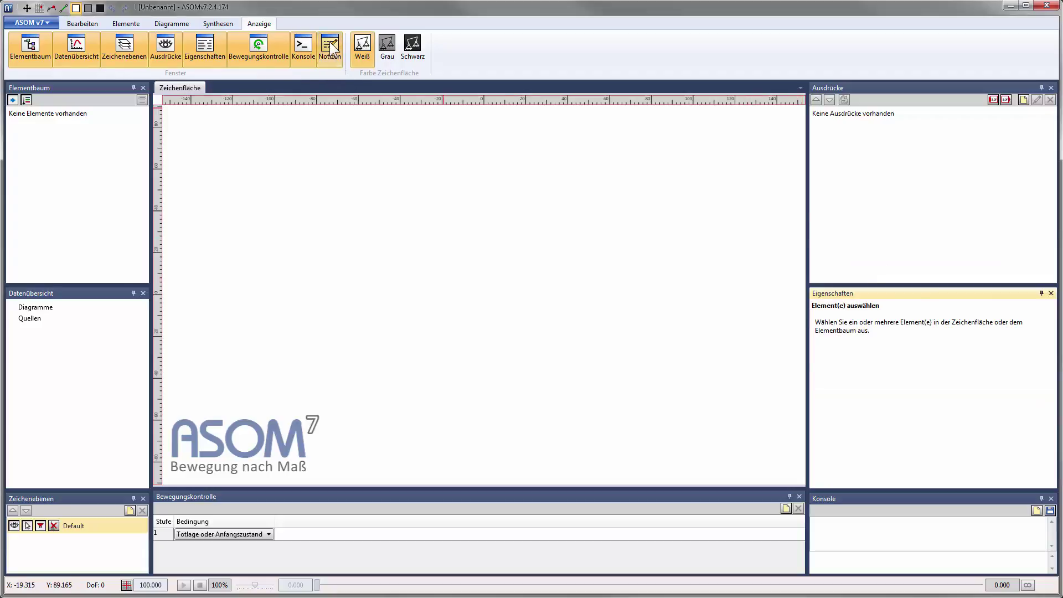
{"action": "left_click", "coordinate": [336, 62]}
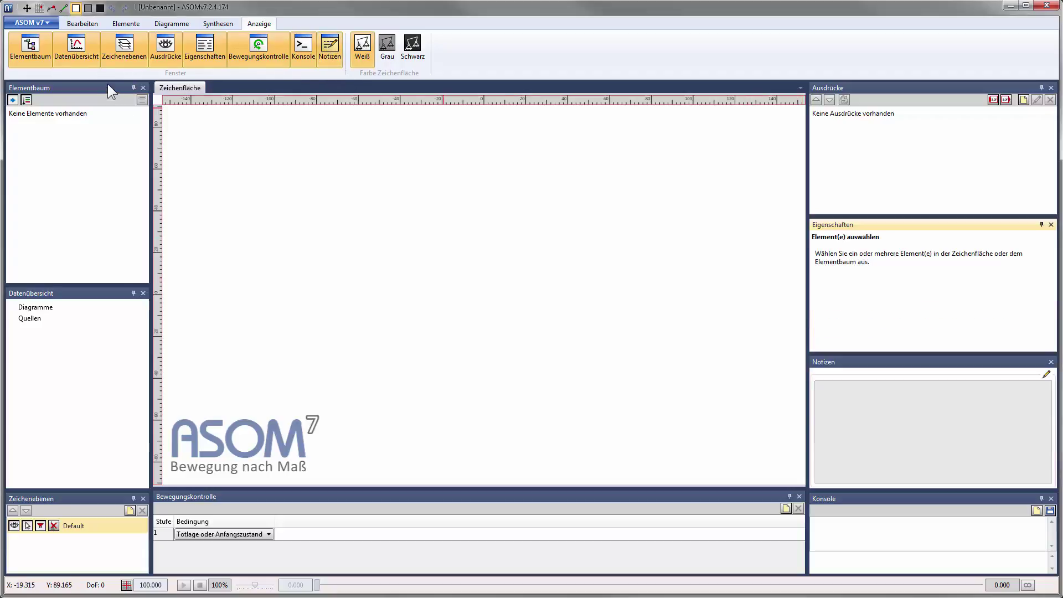
Dock the Elementbaum window beside the drawing area, then return it to its original place above the Datenübersicht.
{"action": "left_click_drag", "start_coordinate": [111, 88], "coordinate": [440, 280]}
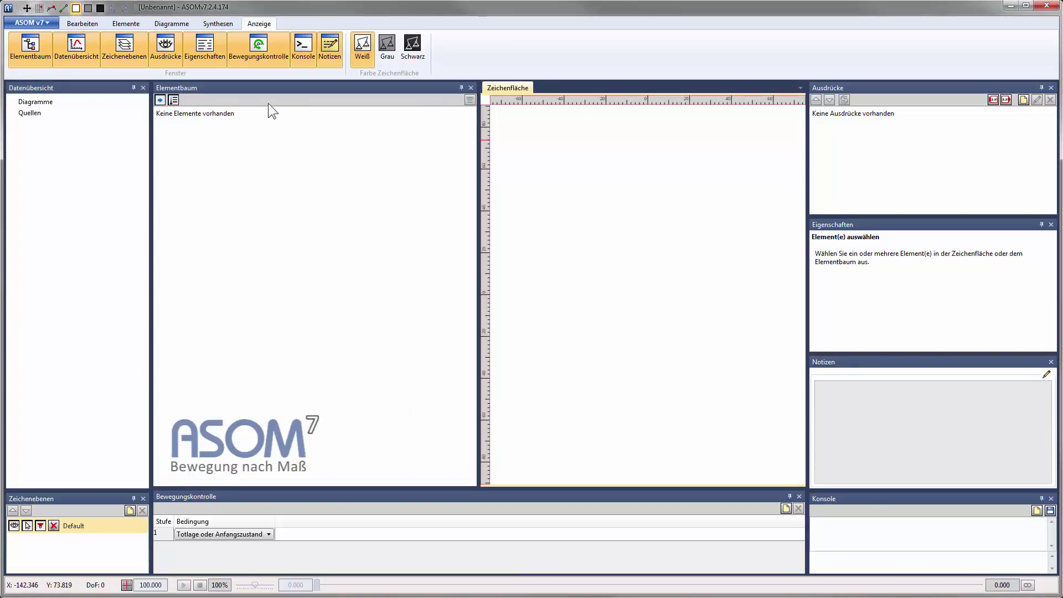
{"action": "double_click", "coordinate": [292, 88]}
{"action": "left_click_drag", "start_coordinate": [127, 147], "coordinate": [77, 263]}
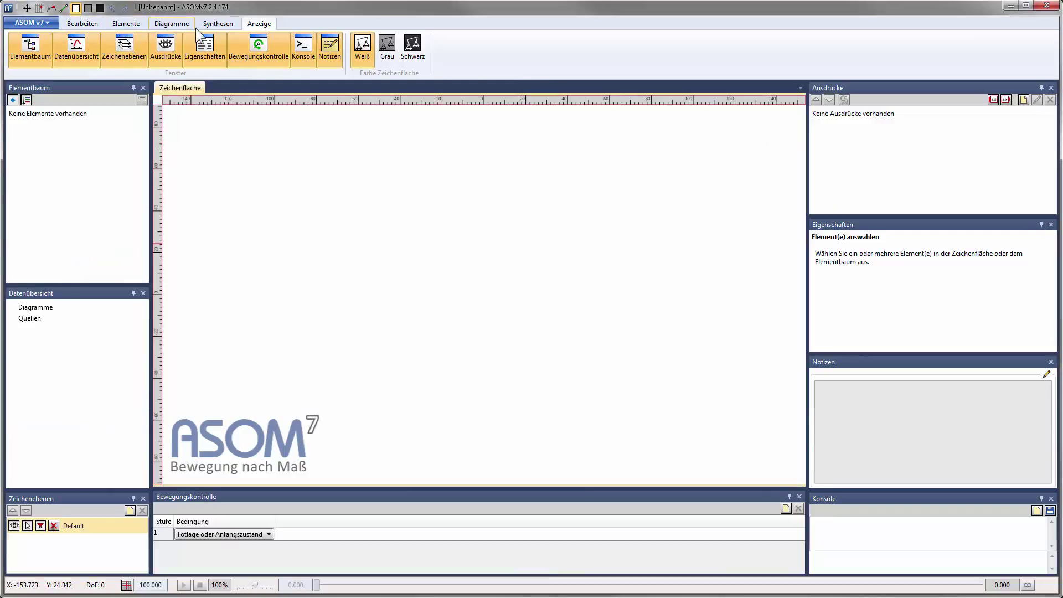
Add the Zahnstangenantrieb command to the quick access bar and remove it again.
{"action": "left_click", "coordinate": [126, 25]}
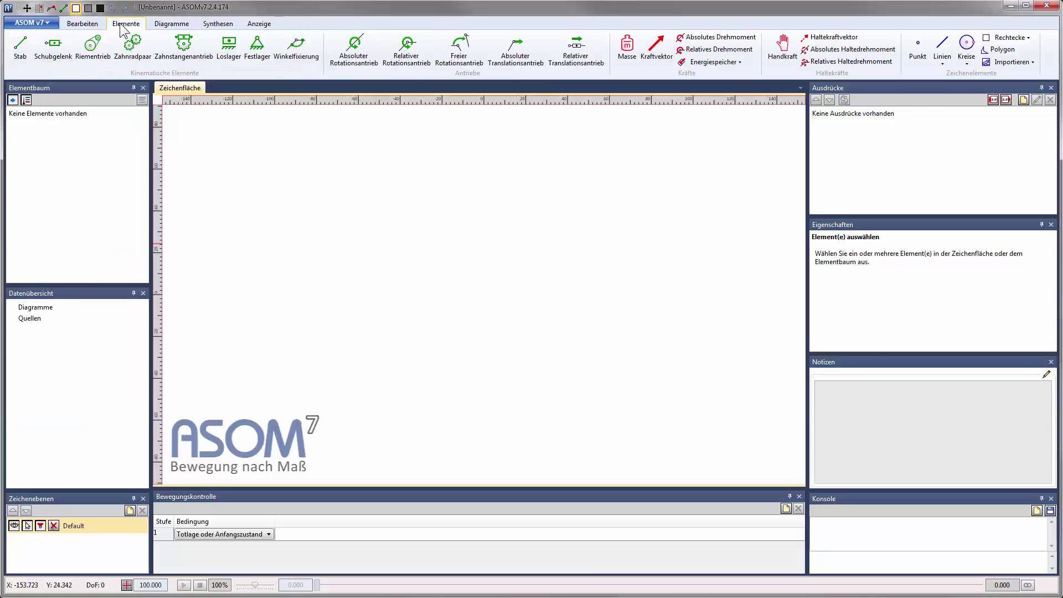
{"action": "right_click", "coordinate": [184, 56]}
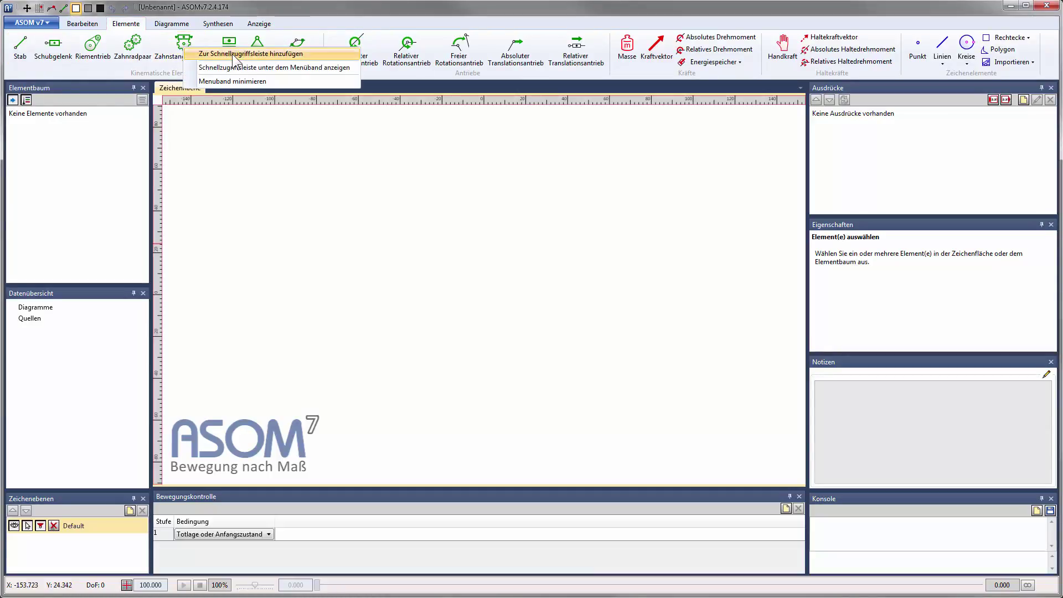
{"action": "left_click", "coordinate": [233, 54]}
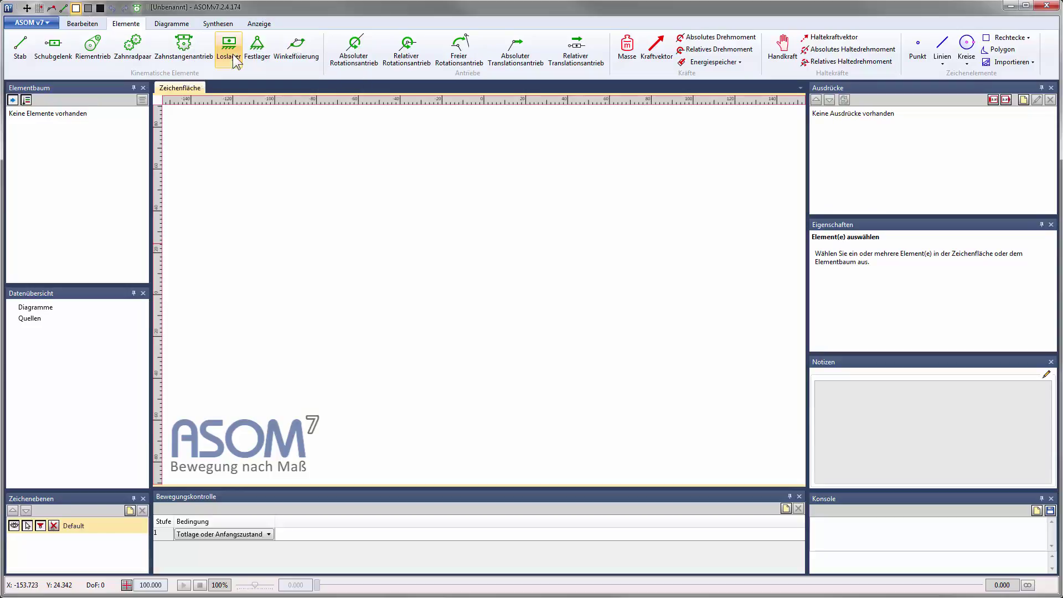
{"action": "right_click", "coordinate": [137, 8]}
{"action": "left_click", "coordinate": [174, 17]}
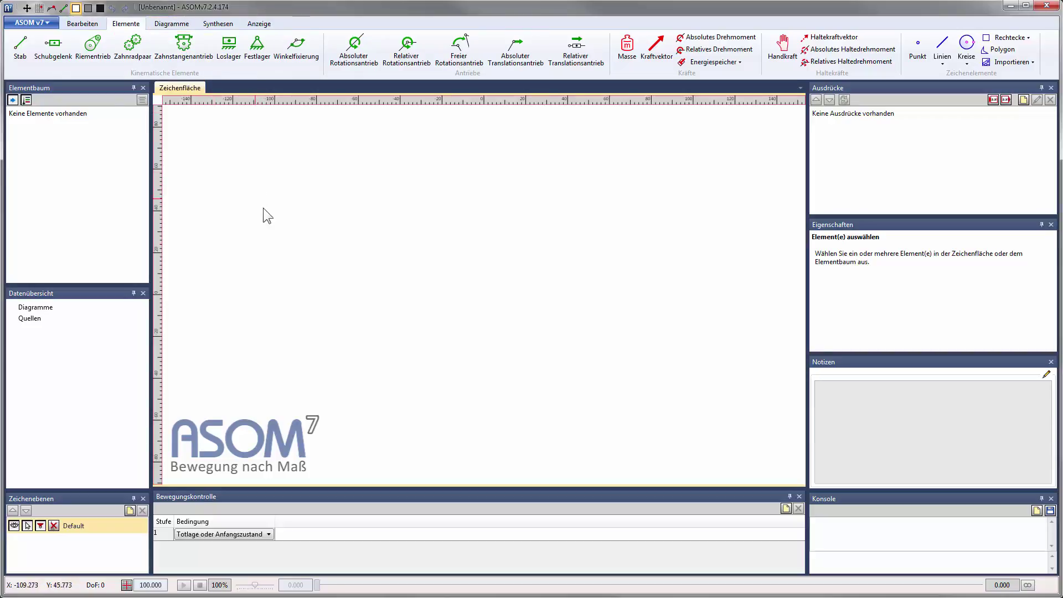
Switch to the open project ASOMv72_CRM_Decklid.asom7 and run the decklid mechanism through its motion.
{"action": "left_click", "coordinate": [41, 22]}
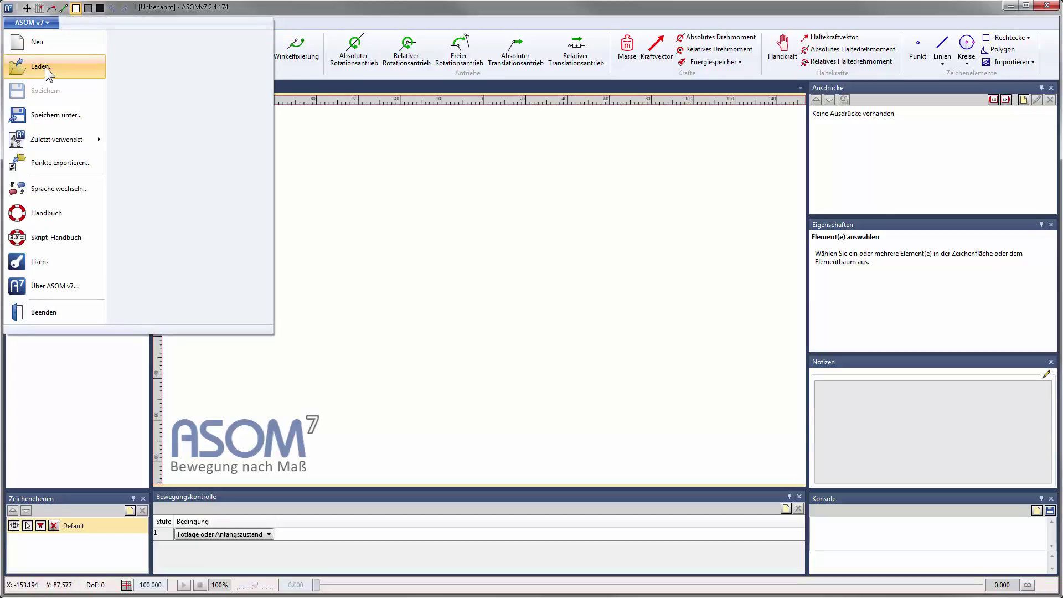
{"action": "left_click", "coordinate": [280, 113]}
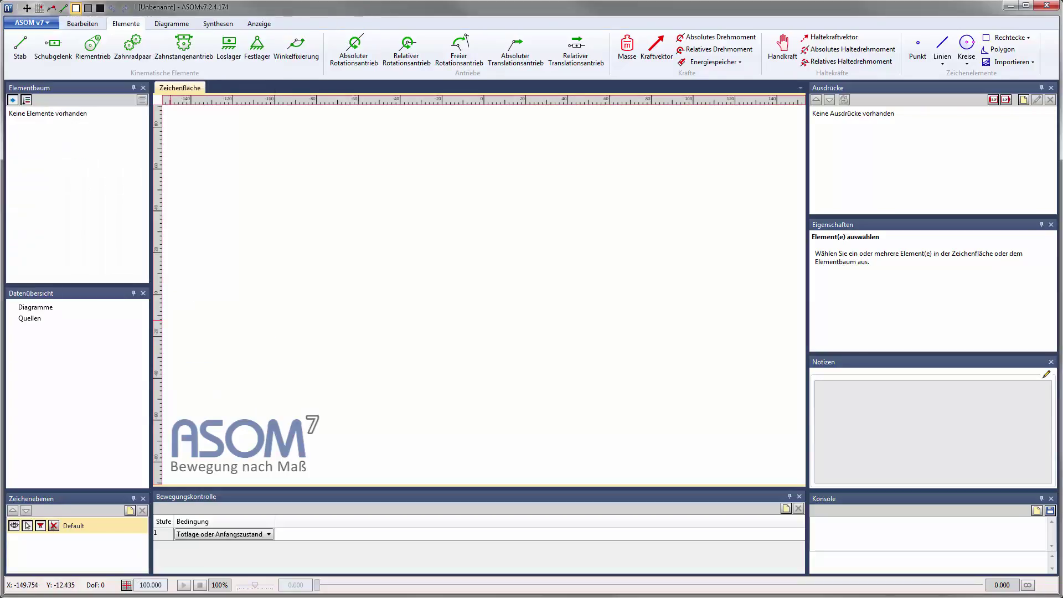
{"action": "key", "text": "alt+Tab"}
{"action": "left_click_drag", "start_coordinate": [639, 362], "coordinate": [478, 243]}
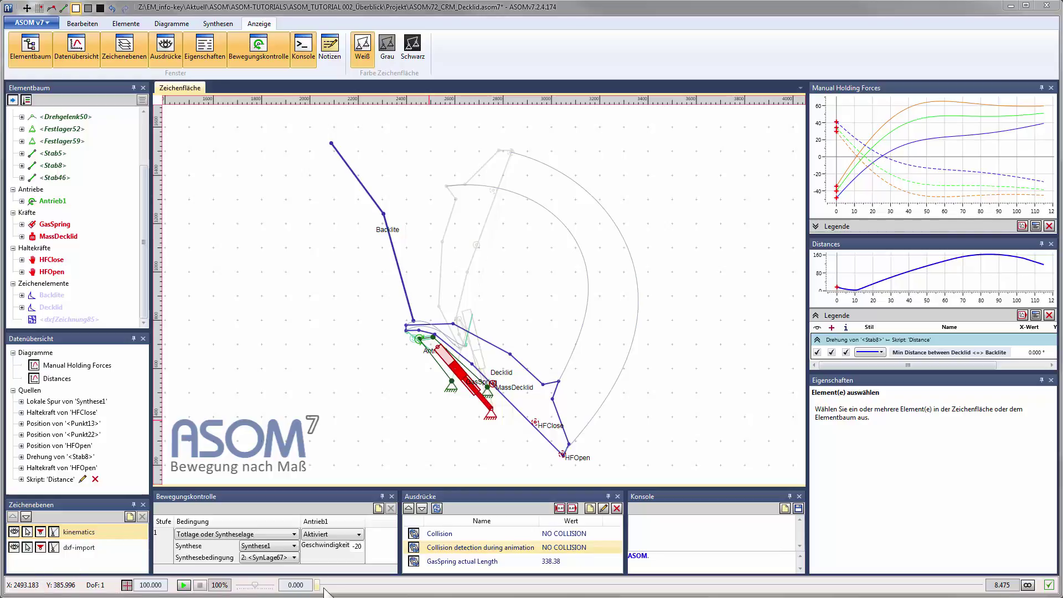
{"action": "mouse_move", "coordinate": [324, 591]}
{"action": "left_mouse_down"}
{"action": "mouse_move", "coordinate": [981, 592]}
{"action": "mouse_move", "coordinate": [316, 592]}
{"action": "left_mouse_up"}
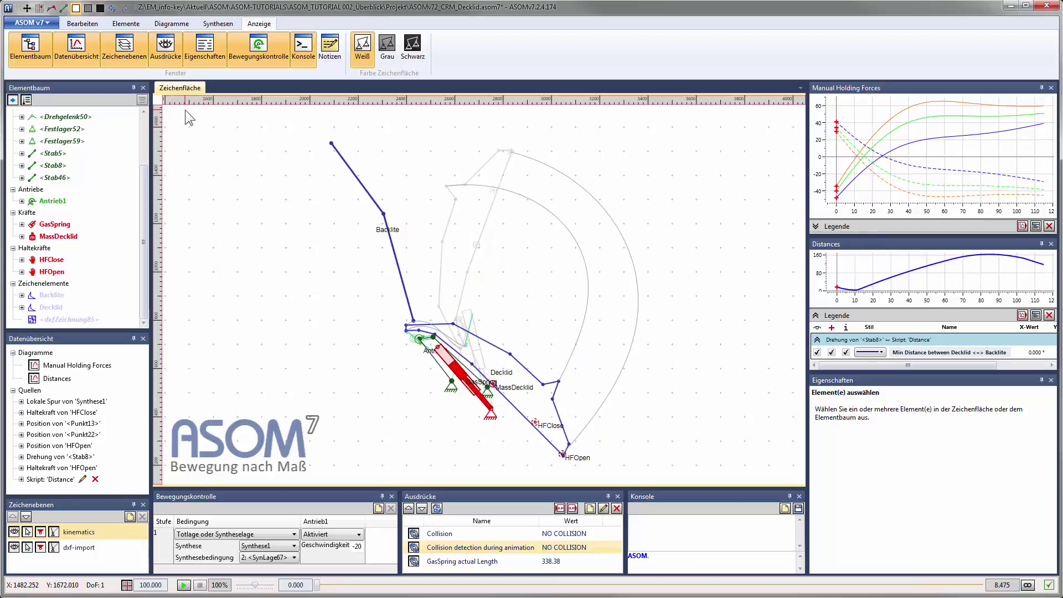
Select the joints Drehgelenk7 and Drehgelenk45 one after the other in the element tree to view their properties.
{"action": "left_click", "coordinate": [69, 319]}
{"action": "left_click_drag", "start_coordinate": [142, 167], "coordinate": [131, 112]}
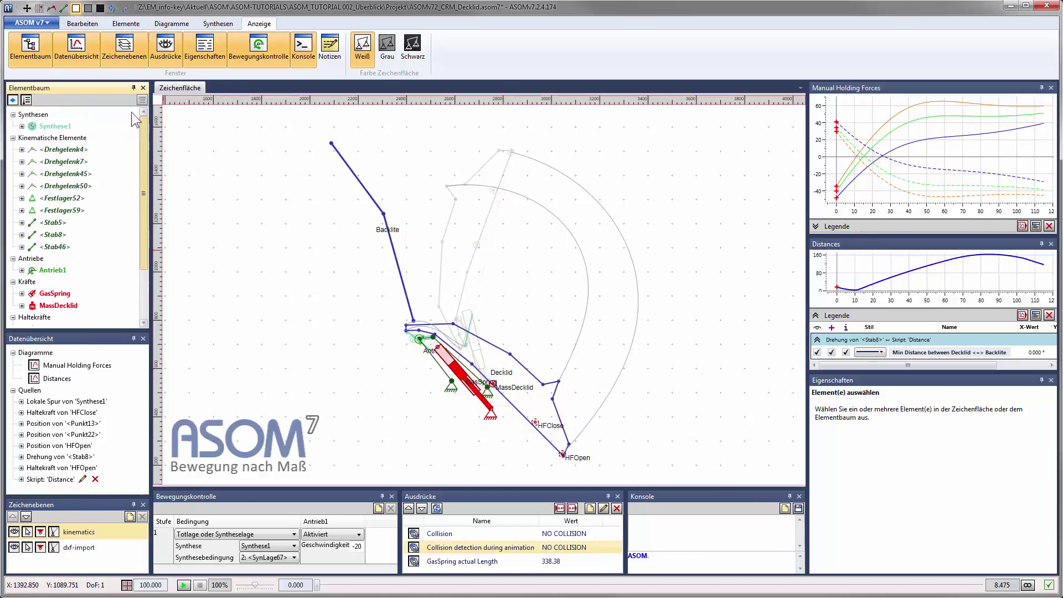
{"action": "left_click", "coordinate": [58, 150]}
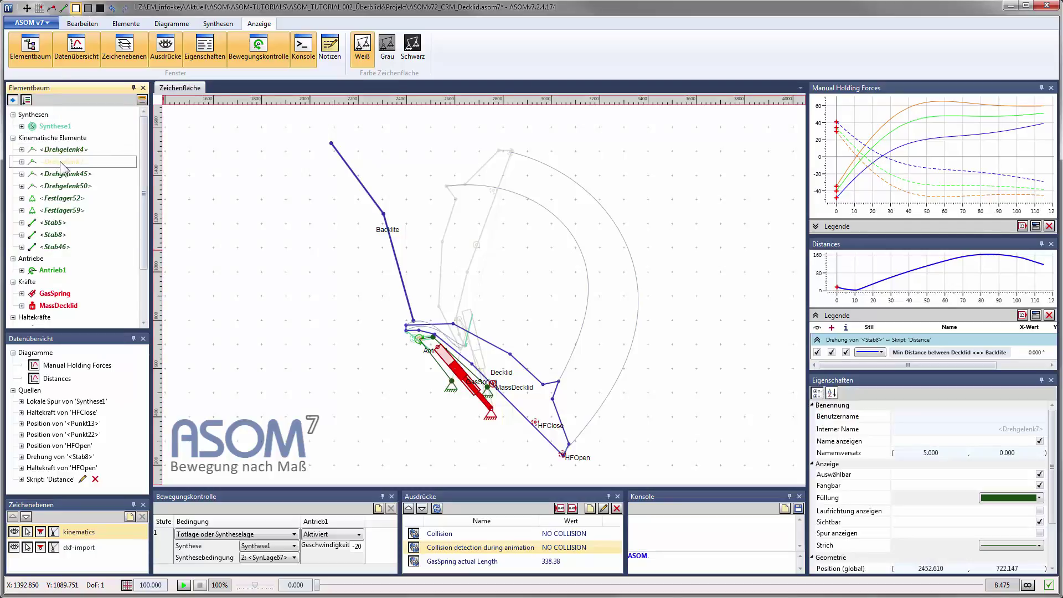
{"action": "left_click", "coordinate": [60, 174]}
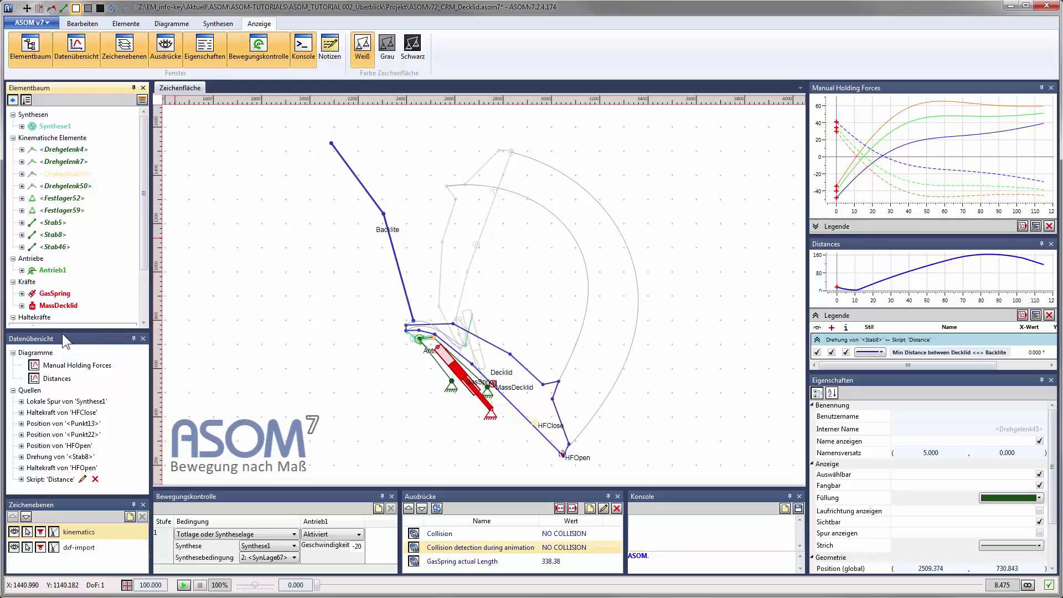
Enlarge the Datenübersicht and Zeichenebenen windows upward.
{"action": "left_click_drag", "start_coordinate": [66, 333], "coordinate": [72, 284]}
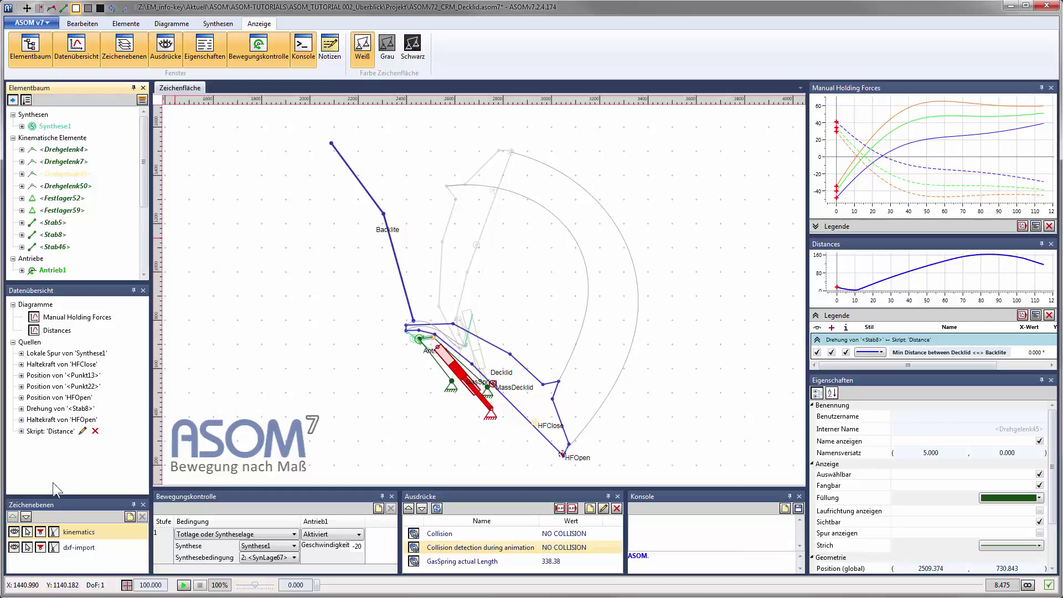
{"action": "left_click_drag", "start_coordinate": [62, 496], "coordinate": [61, 467]}
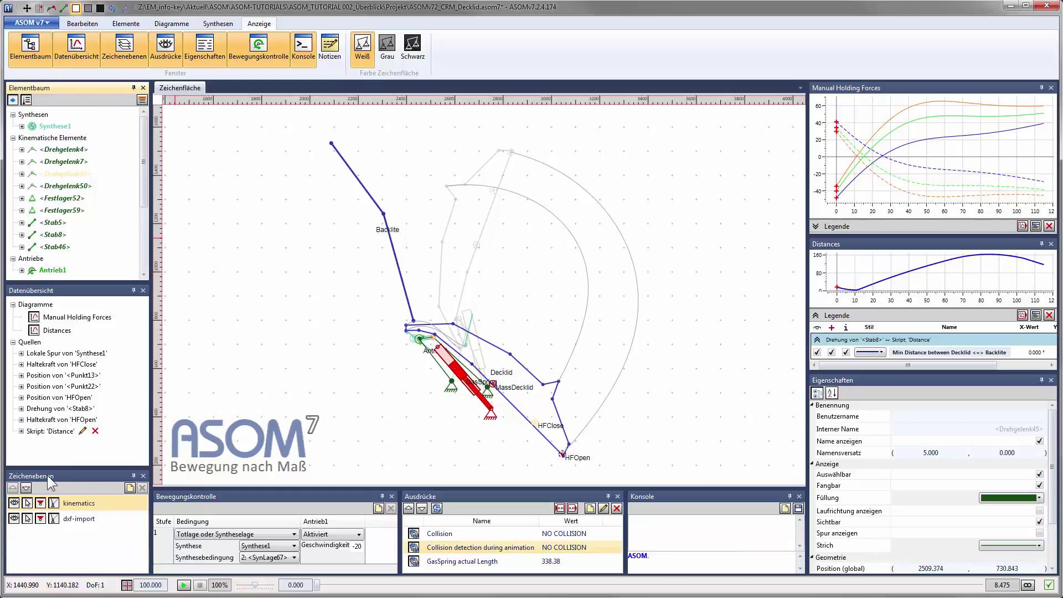
Hide the kinematics layer and try the grey and black colours for the drawing area.
{"action": "left_click", "coordinate": [14, 502]}
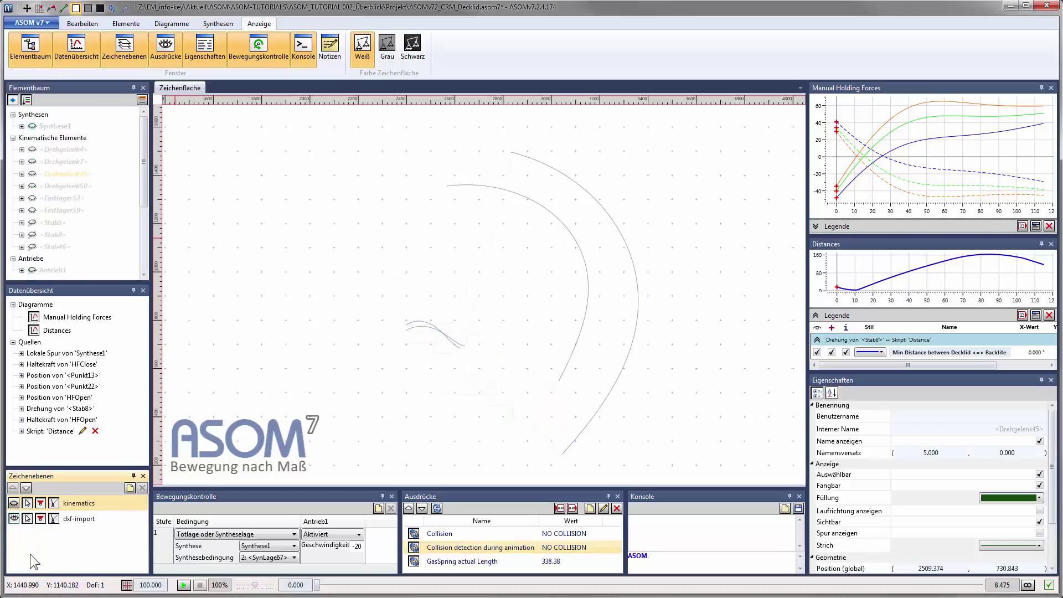
{"action": "left_click", "coordinate": [387, 48]}
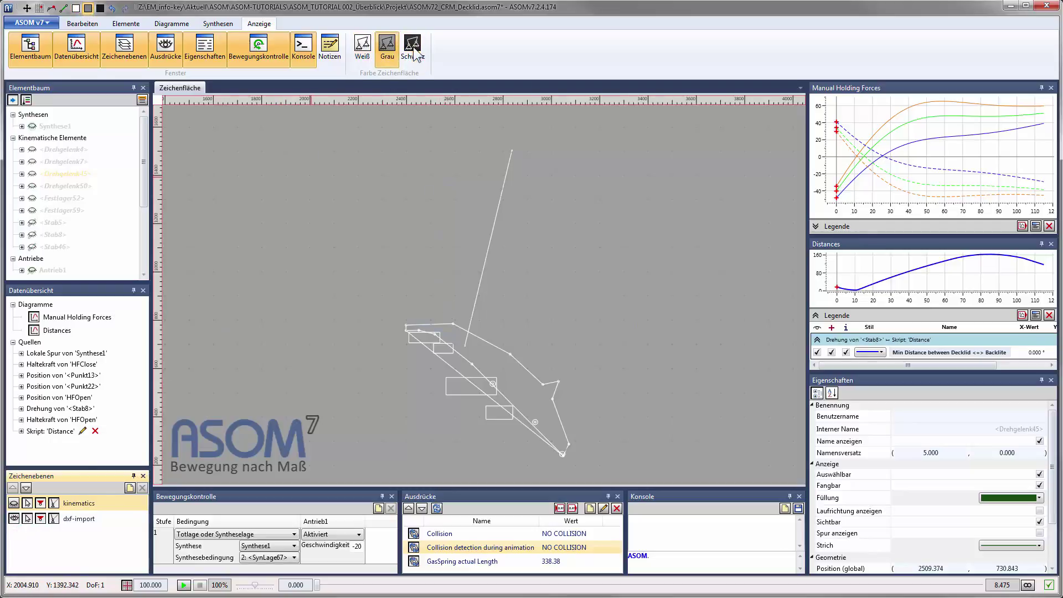
{"action": "left_click", "coordinate": [414, 54]}
Make kinematics the only visible layer by hiding dxf-import, and set the drawing area's colour to white.
{"action": "left_click", "coordinate": [14, 503]}
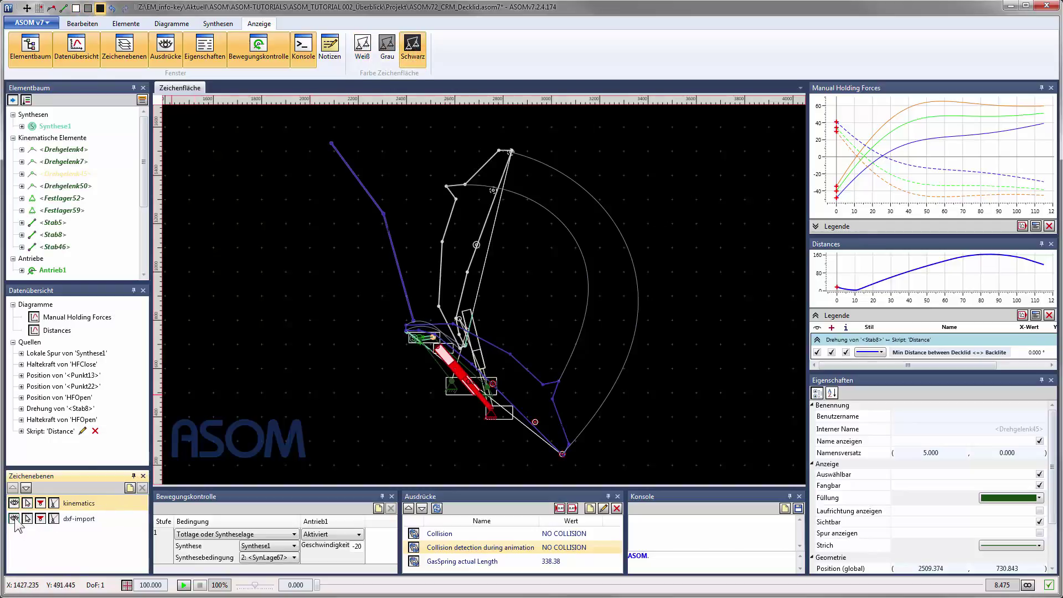
{"action": "left_click", "coordinate": [14, 518]}
{"action": "left_click", "coordinate": [362, 47]}
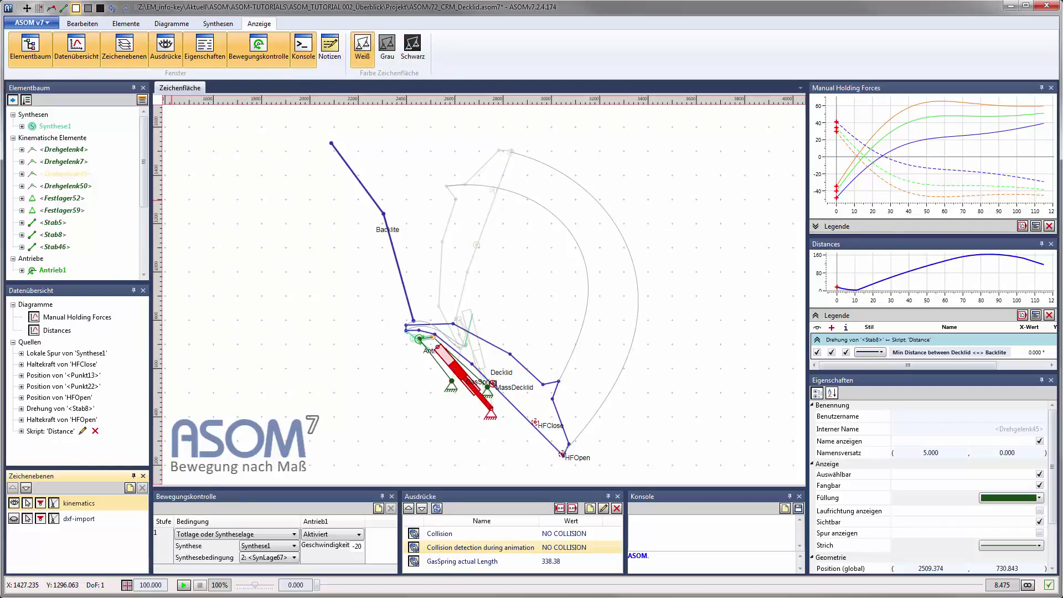
Run the mechanism through its motion and inspect the scripts of the expressions GasSpring actual Length and Collision detection during animation.
{"action": "mouse_move", "coordinate": [320, 589]}
{"action": "left_mouse_down"}
{"action": "mouse_move", "coordinate": [368, 582]}
{"action": "mouse_move", "coordinate": [310, 591]}
{"action": "left_mouse_up"}
{"action": "double_click", "coordinate": [497, 562]}
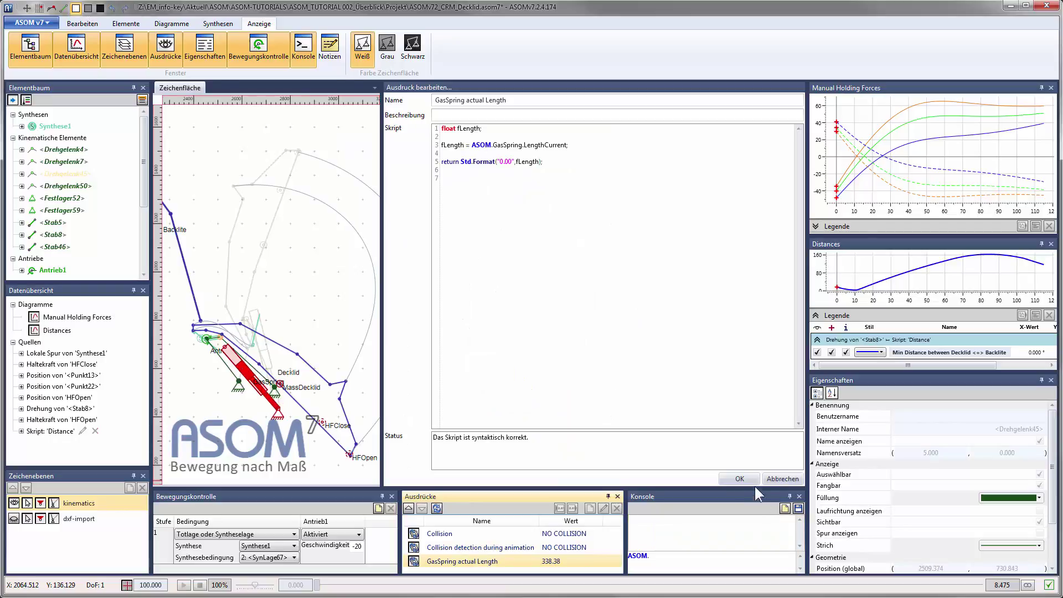
{"action": "left_click", "coordinate": [742, 478]}
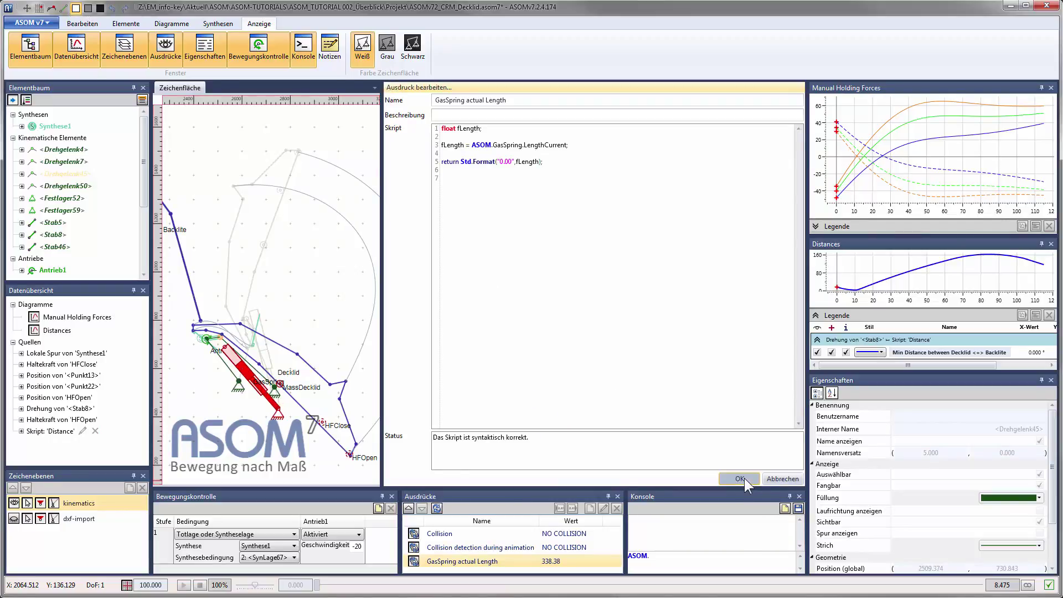
{"action": "double_click", "coordinate": [559, 547]}
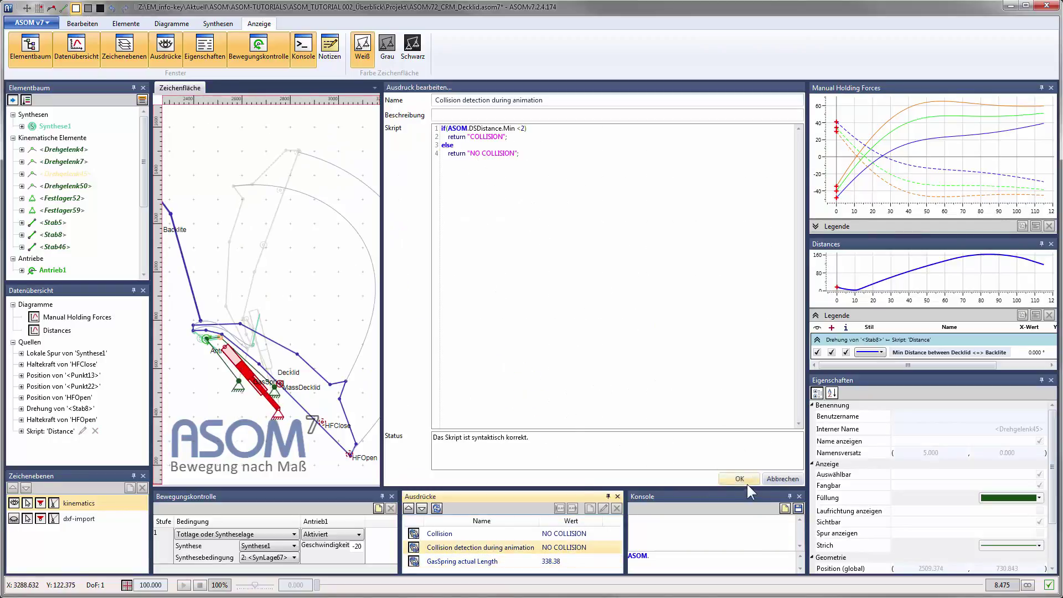
{"action": "left_click", "coordinate": [747, 480]}
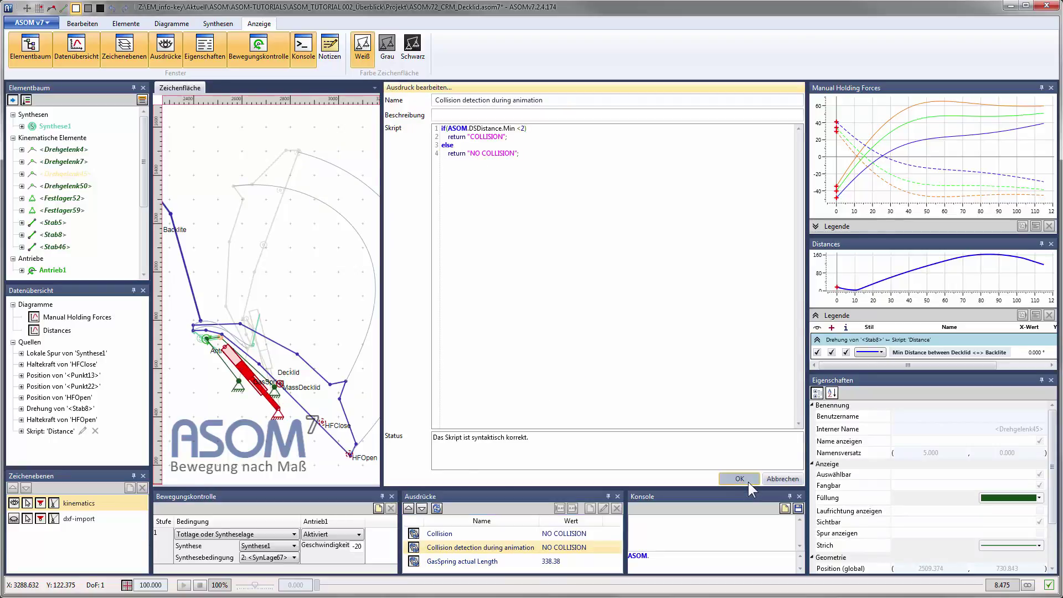
Enter ASOM.Antrieb1 in the console, picking Antrieb1 from the suggested objects.
{"action": "left_click", "coordinate": [668, 560]}
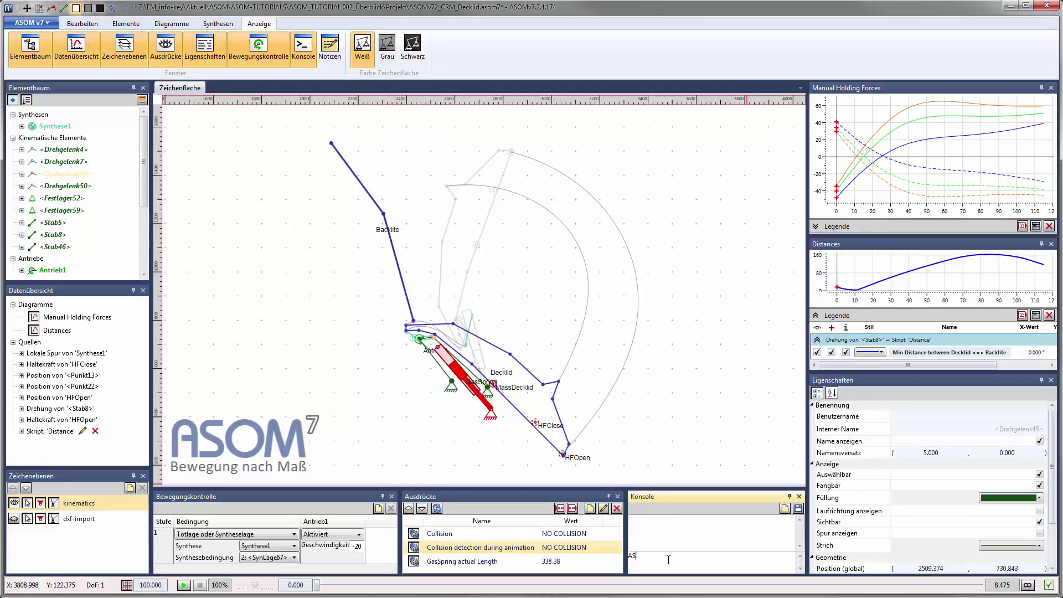
{"action": "type", "text": "."}
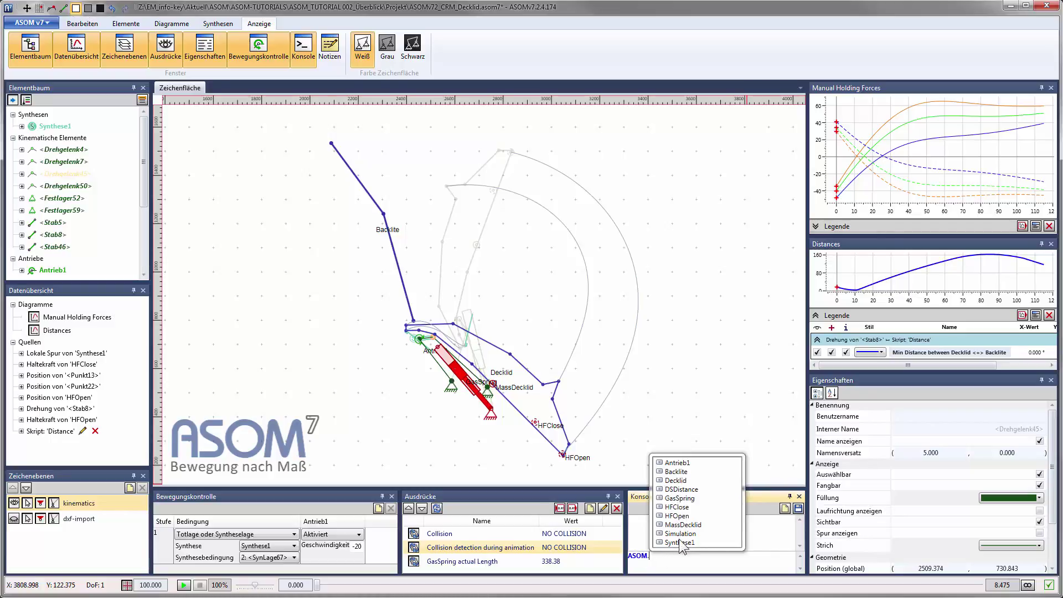
{"action": "double_click", "coordinate": [675, 463]}
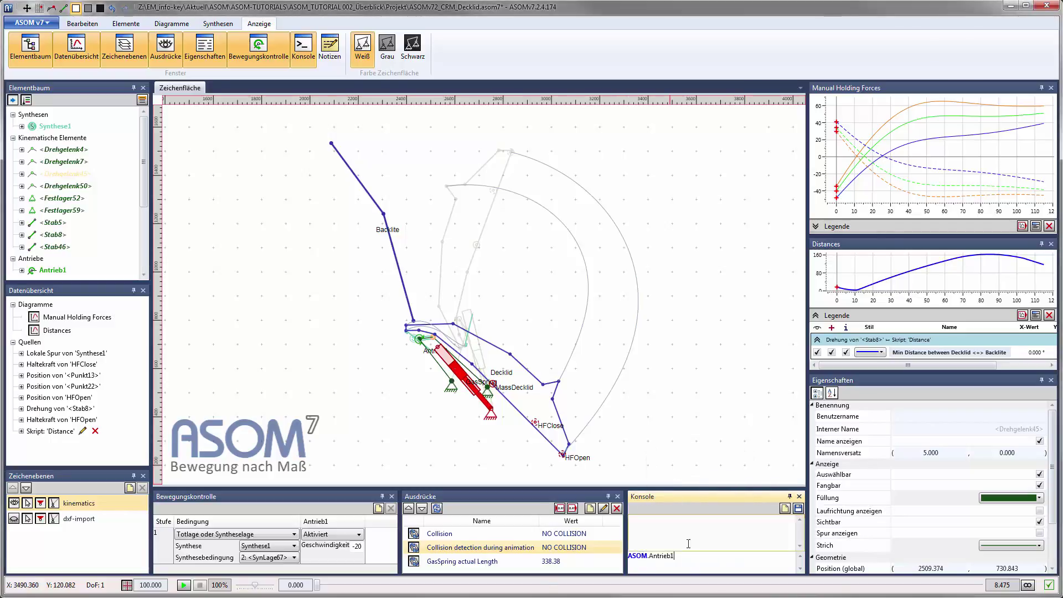
Bring up the members available for ASOM.Antrieb1 in the console and clear the current element selection.
{"action": "type", "text": "."}
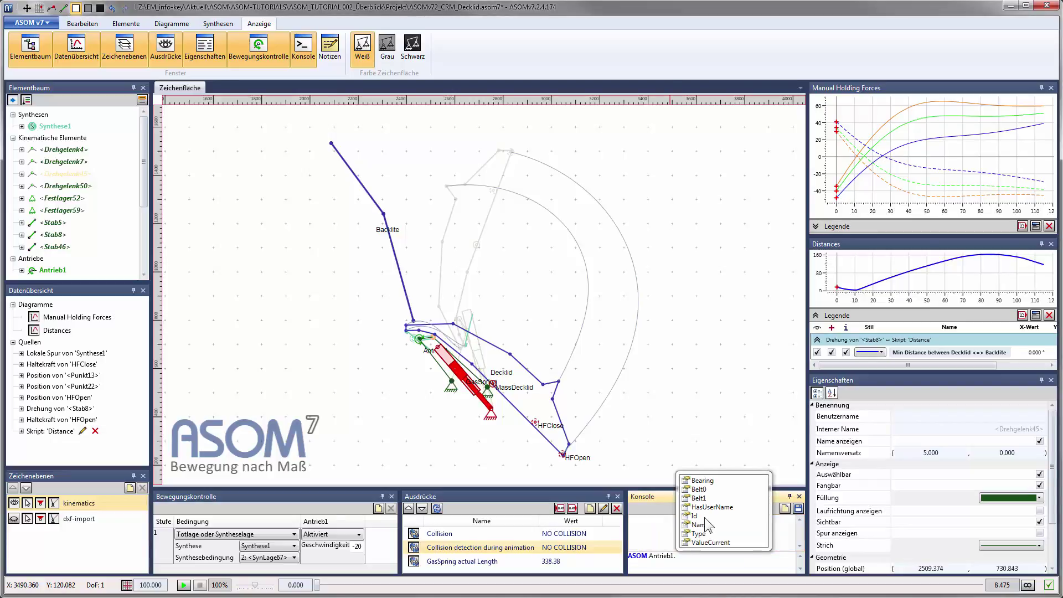
{"action": "left_click", "coordinate": [741, 423]}
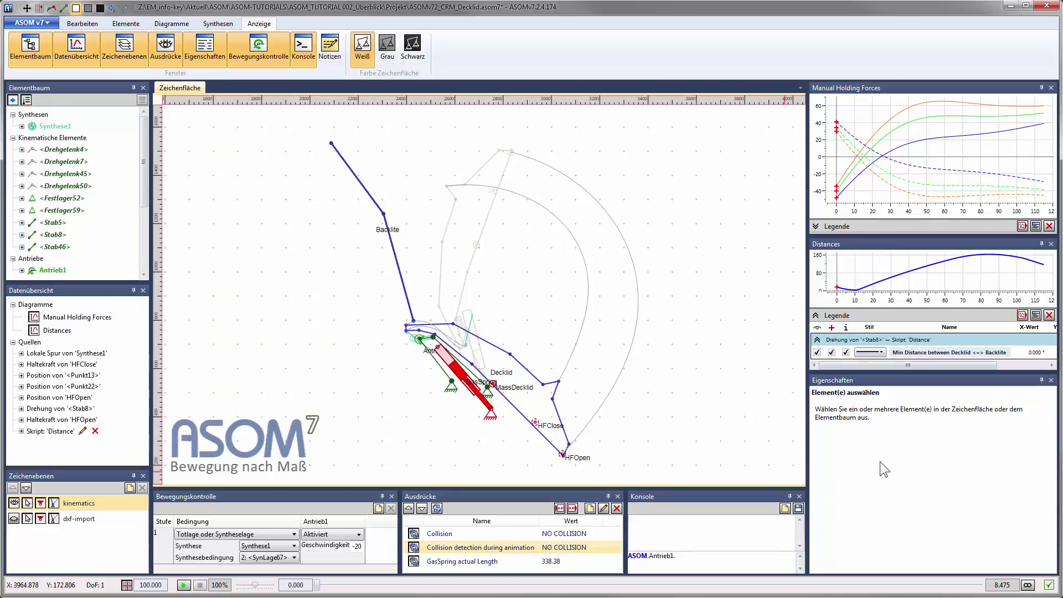
Select GasSpring and examine its standard and extended properties, enlarging the extended properties window to include the force function before closing it.
{"action": "left_click", "coordinate": [460, 372]}
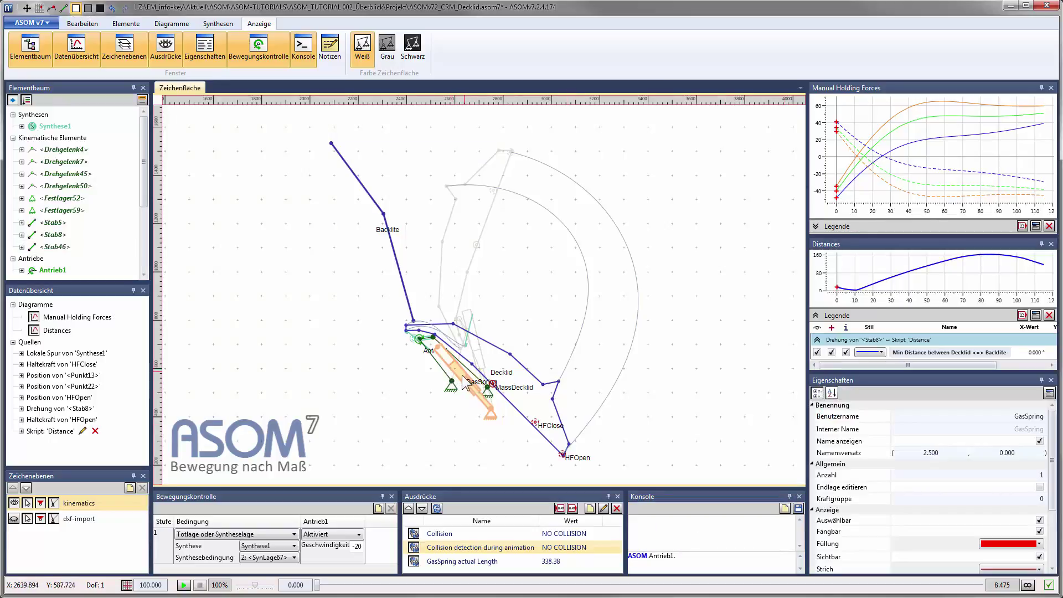
{"action": "left_click_drag", "start_coordinate": [1052, 476], "coordinate": [1050, 423]}
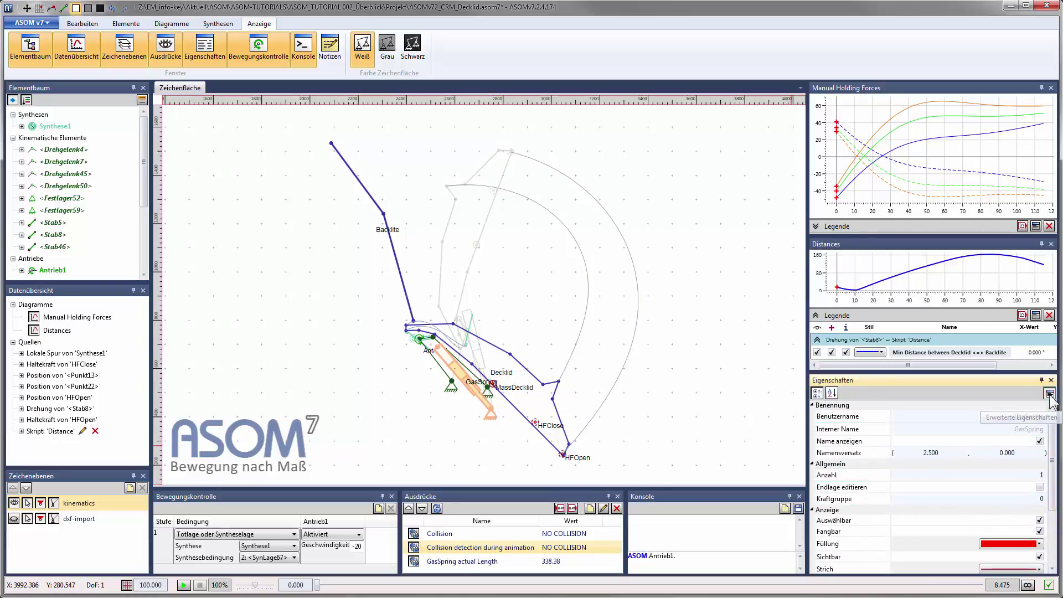
{"action": "left_click", "coordinate": [1049, 394]}
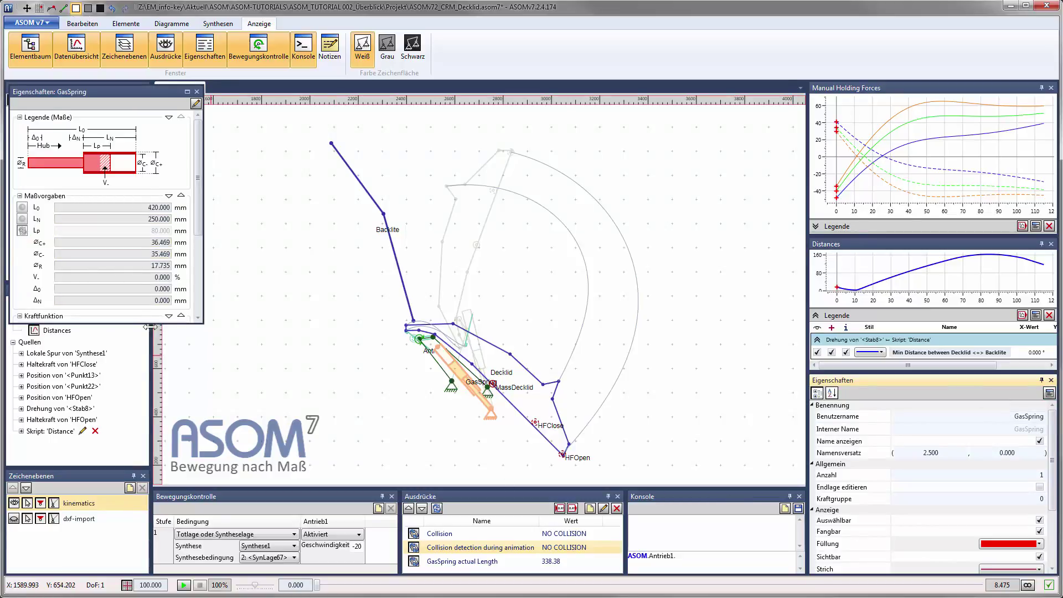
{"action": "left_click_drag", "start_coordinate": [154, 326], "coordinate": [154, 490]}
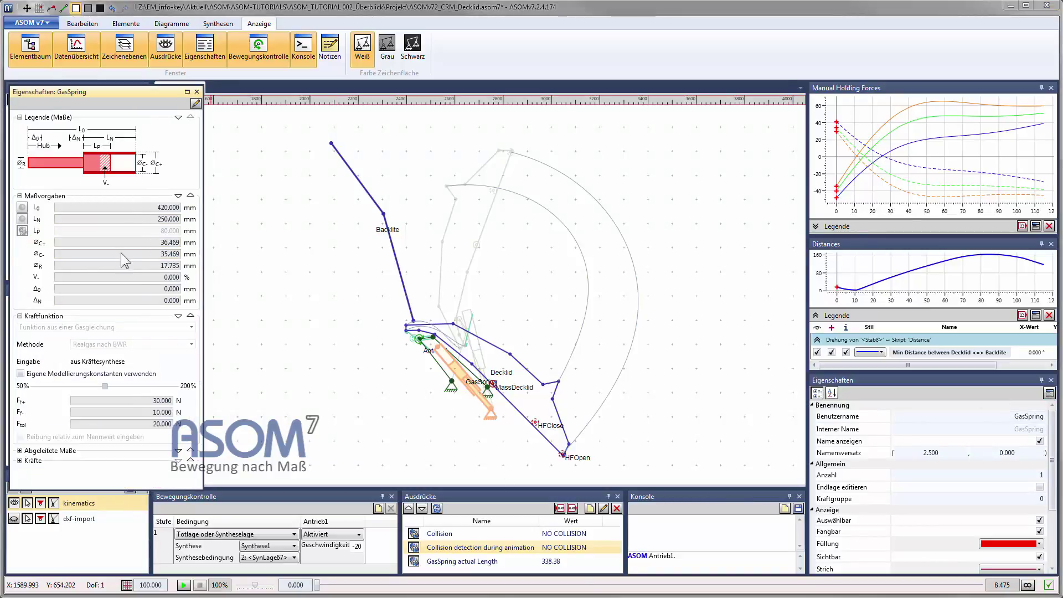
{"action": "left_click", "coordinate": [196, 92]}
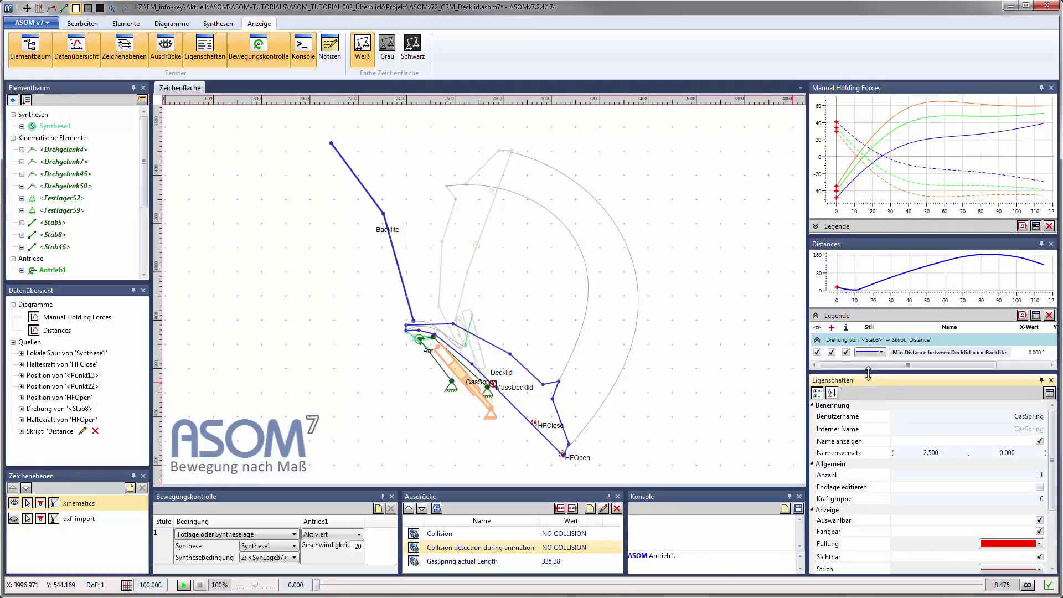
Make the diagram windows taller and wider, and collapse and re-expand the legend of the Distances diagram.
{"action": "left_click_drag", "start_coordinate": [869, 373], "coordinate": [869, 451]}
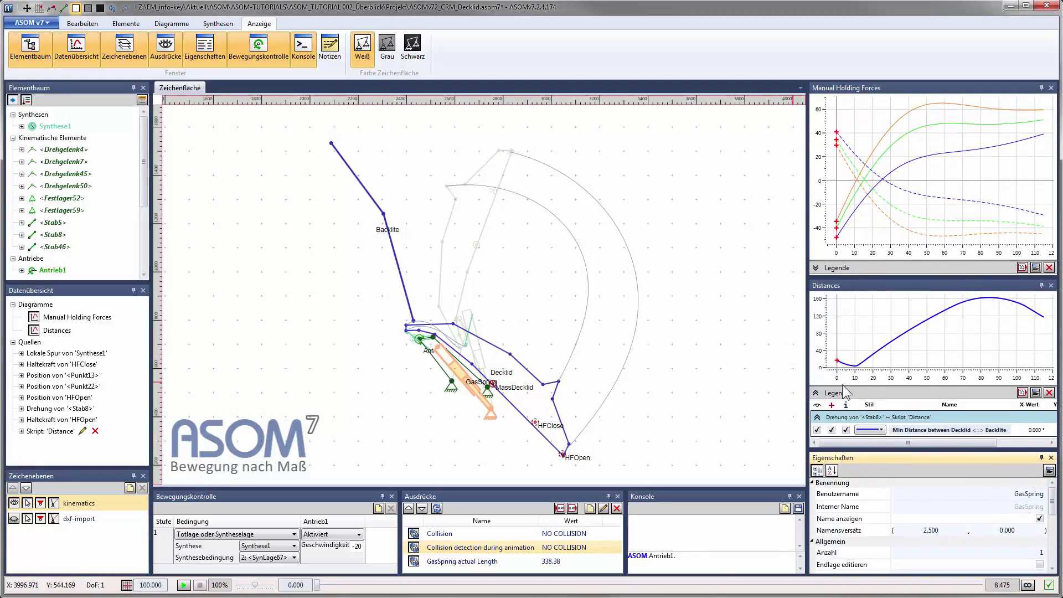
{"action": "left_click_drag", "start_coordinate": [808, 391], "coordinate": [722, 404]}
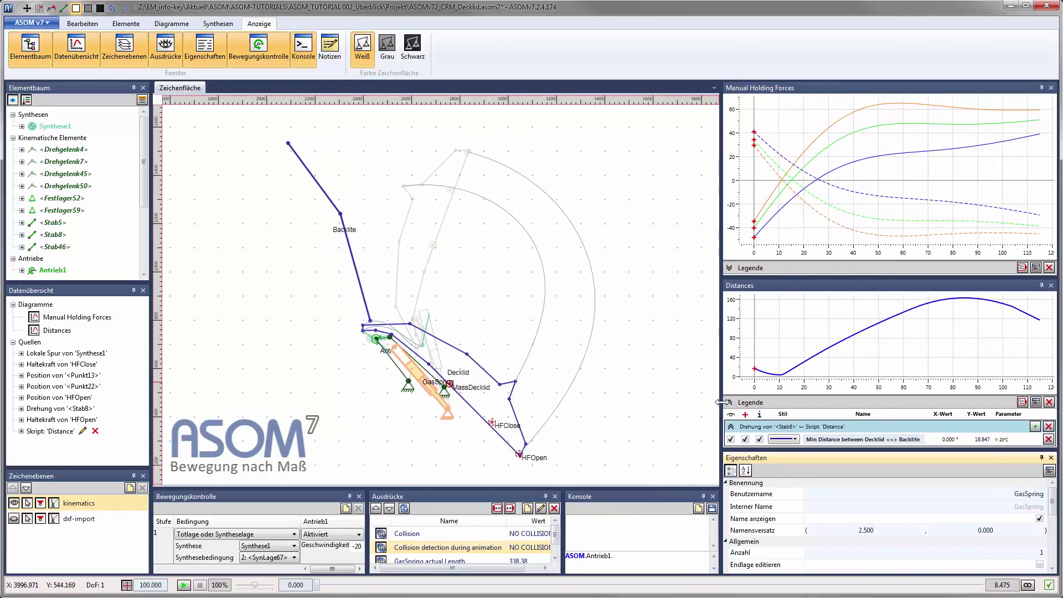
{"action": "left_click", "coordinate": [729, 403]}
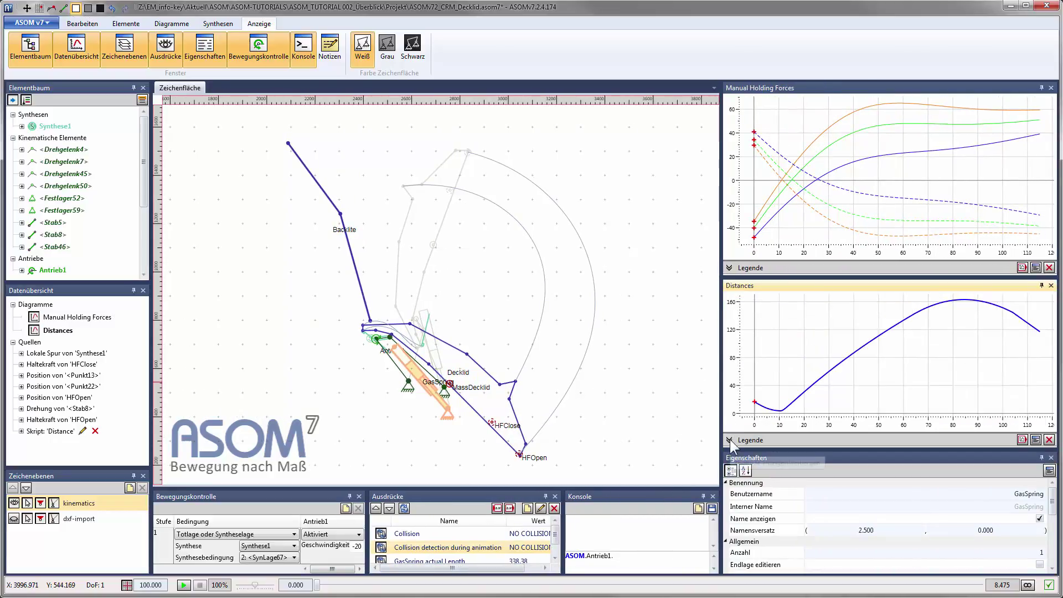
{"action": "left_click", "coordinate": [729, 439]}
{"action": "left_click", "coordinate": [729, 334]}
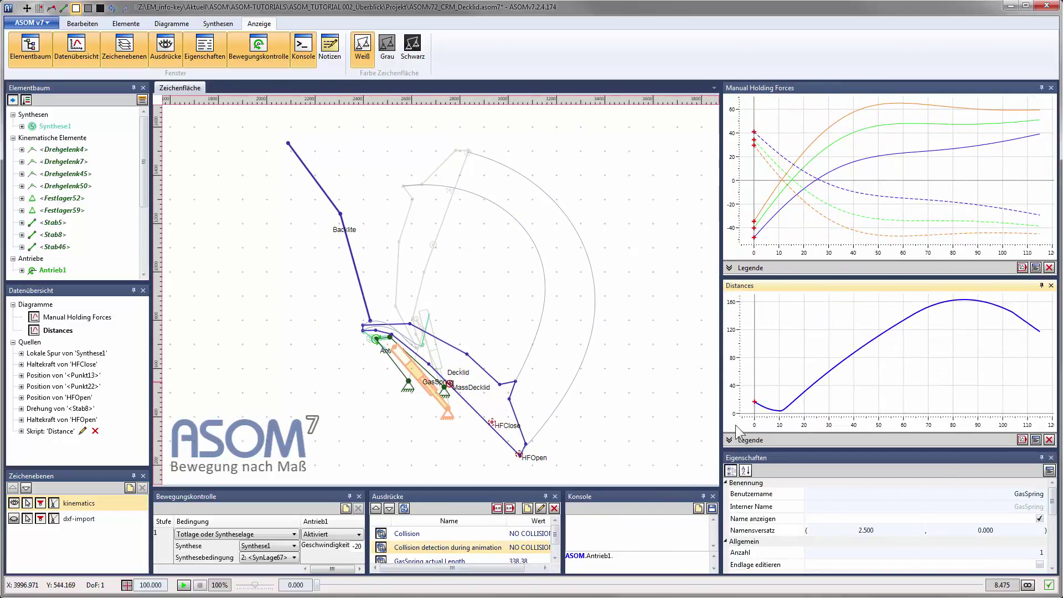
{"action": "left_click", "coordinate": [729, 439]}
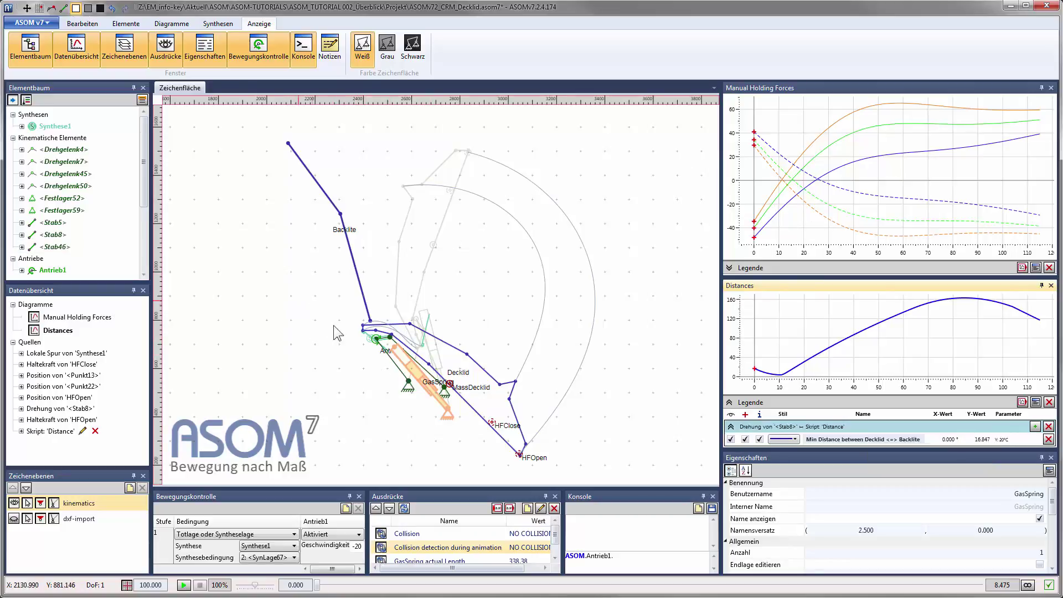
Examine the context commands offered for the Backlite contour and for GasSpring without applying any of them.
{"action": "left_click", "coordinate": [356, 265]}
{"action": "right_click", "coordinate": [356, 265]}
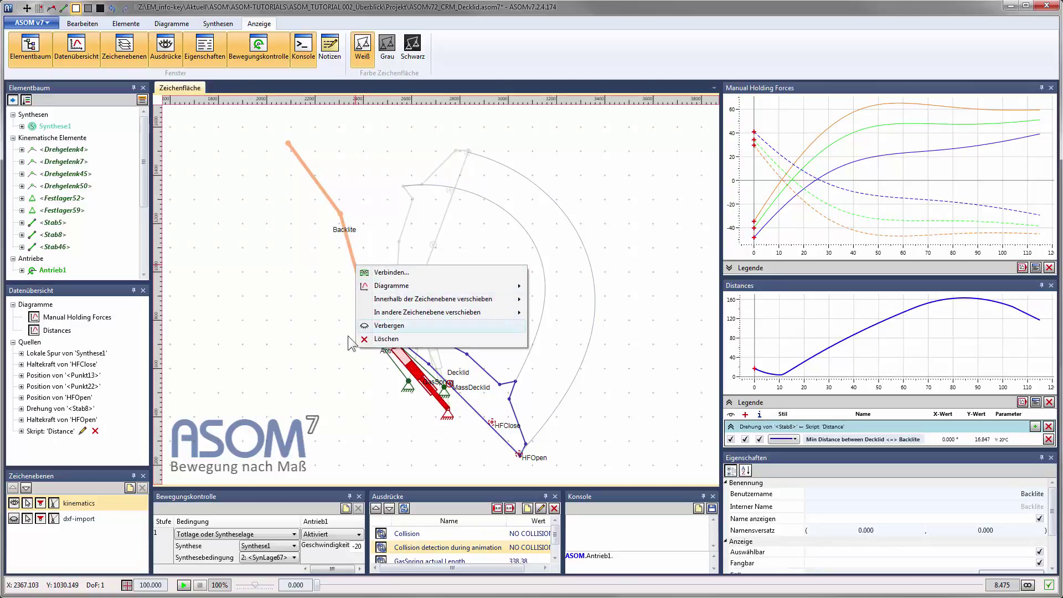
{"action": "left_click", "coordinate": [338, 337]}
{"action": "left_click", "coordinate": [417, 376]}
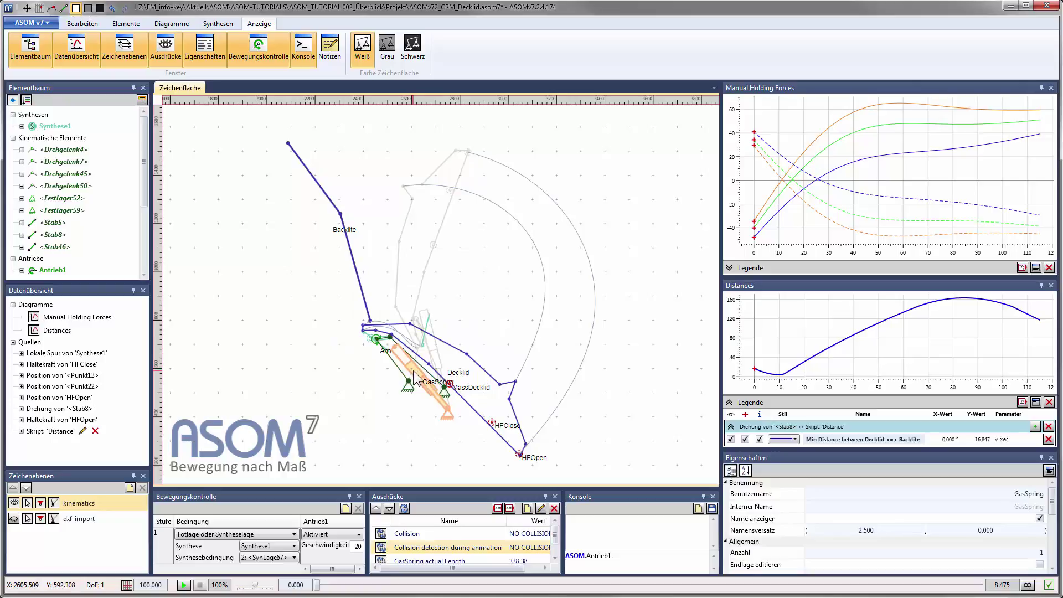
{"action": "right_click", "coordinate": [417, 377]}
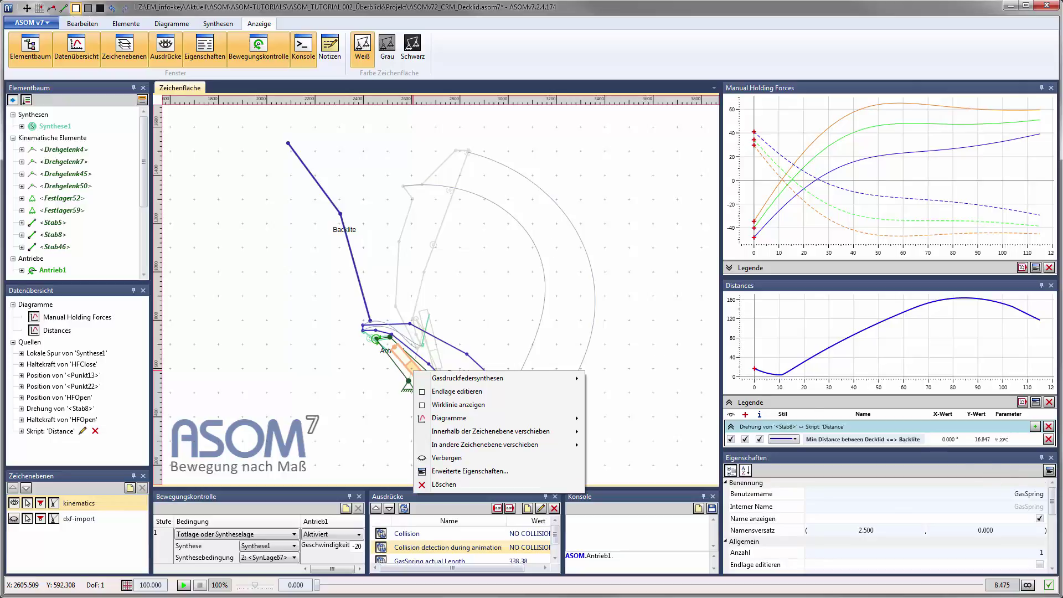
{"action": "key", "text": "Escape"}
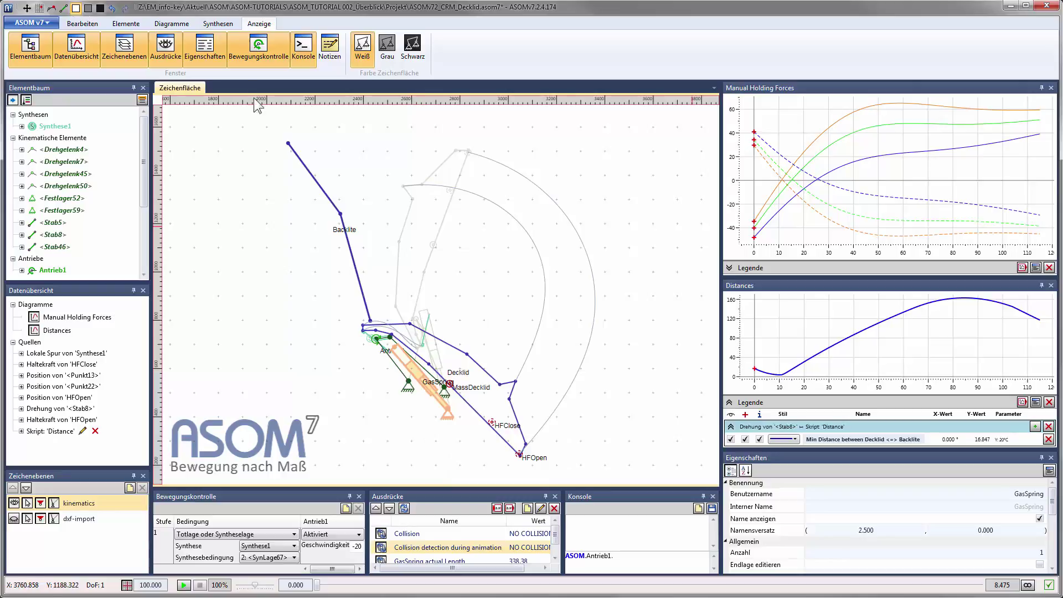
Move the joint Drehgelenk7 slightly with the Ziehen tool, updating the holding force and distance curves.
{"action": "left_click", "coordinate": [83, 24]}
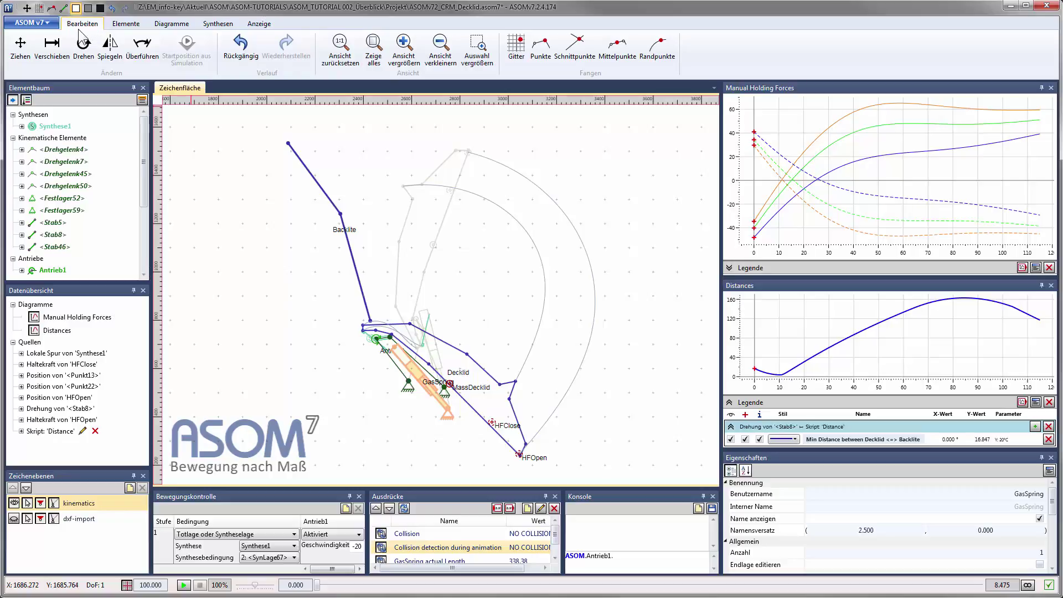
{"action": "left_click", "coordinate": [20, 50]}
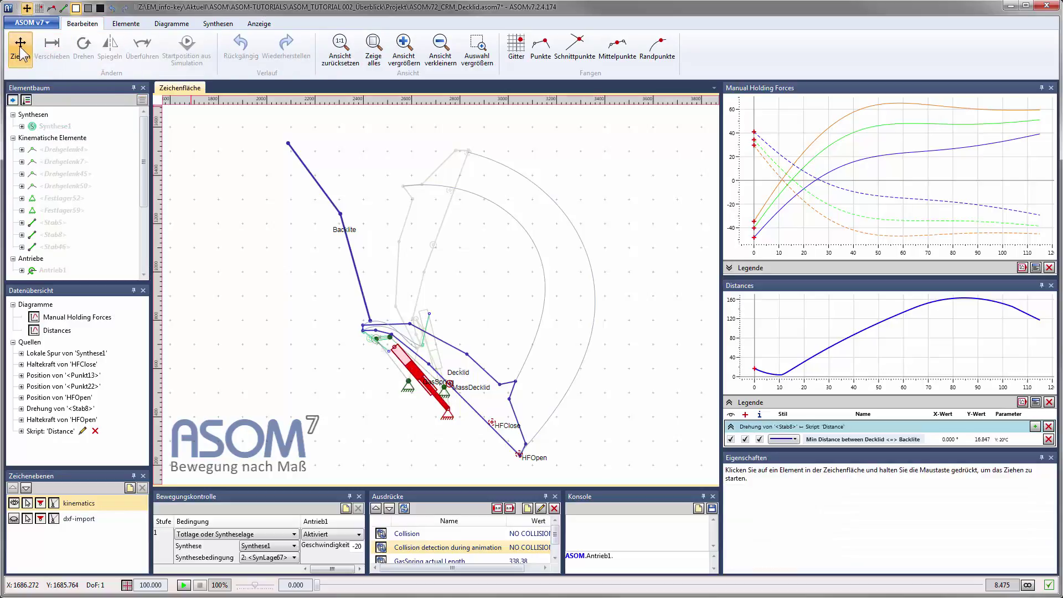
{"action": "scroll", "coordinate": [377, 346], "scroll_direction": "up", "scroll_amount": 2}
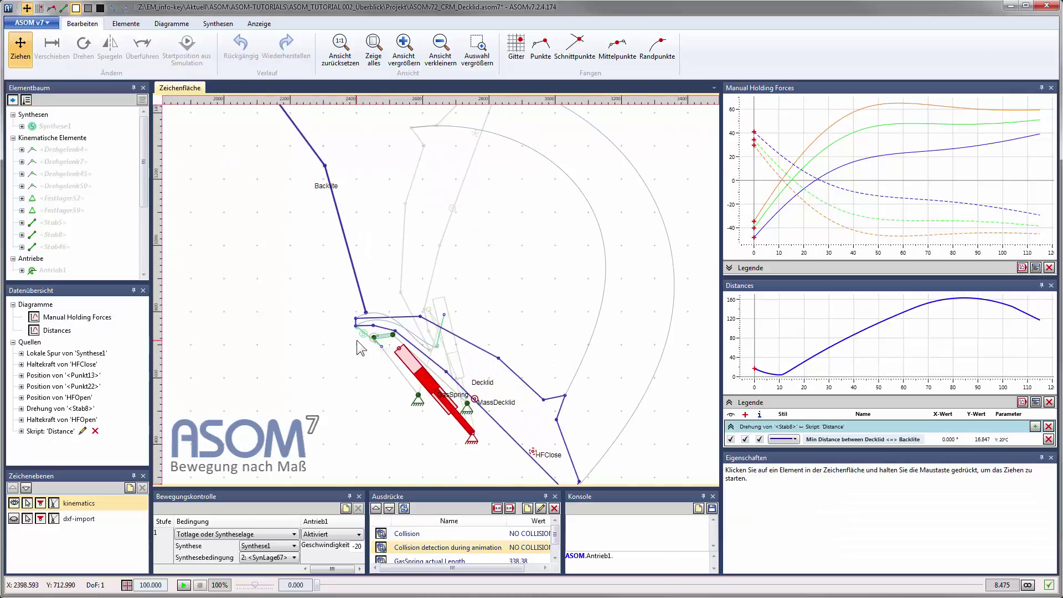
{"action": "scroll", "coordinate": [370, 345], "scroll_direction": "up", "scroll_amount": 2}
{"action": "scroll", "coordinate": [379, 346], "scroll_direction": "up", "scroll_amount": 1}
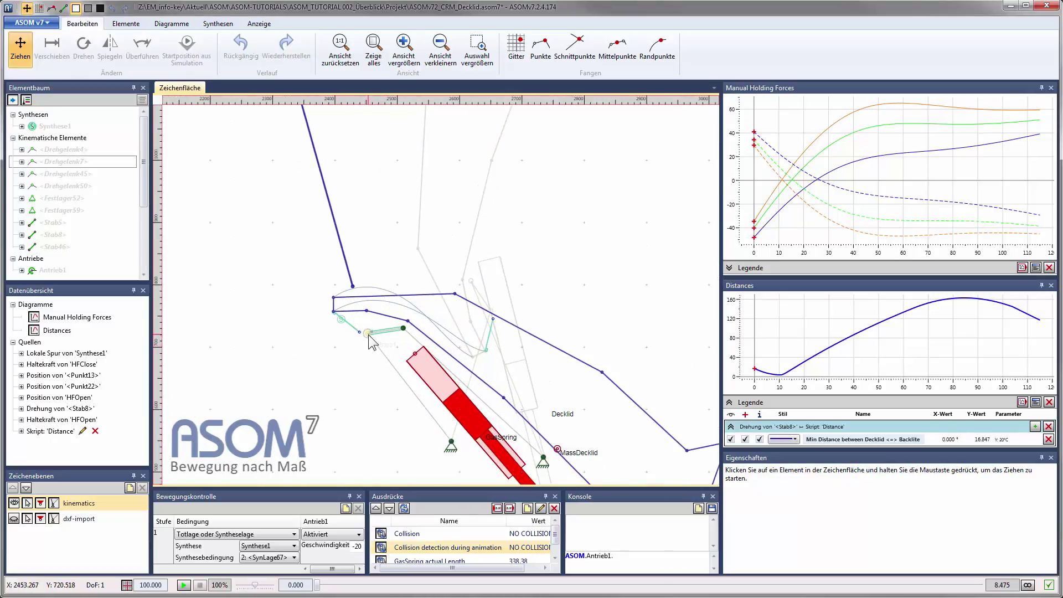
{"action": "left_click_drag", "start_coordinate": [369, 335], "coordinate": [369, 335]}
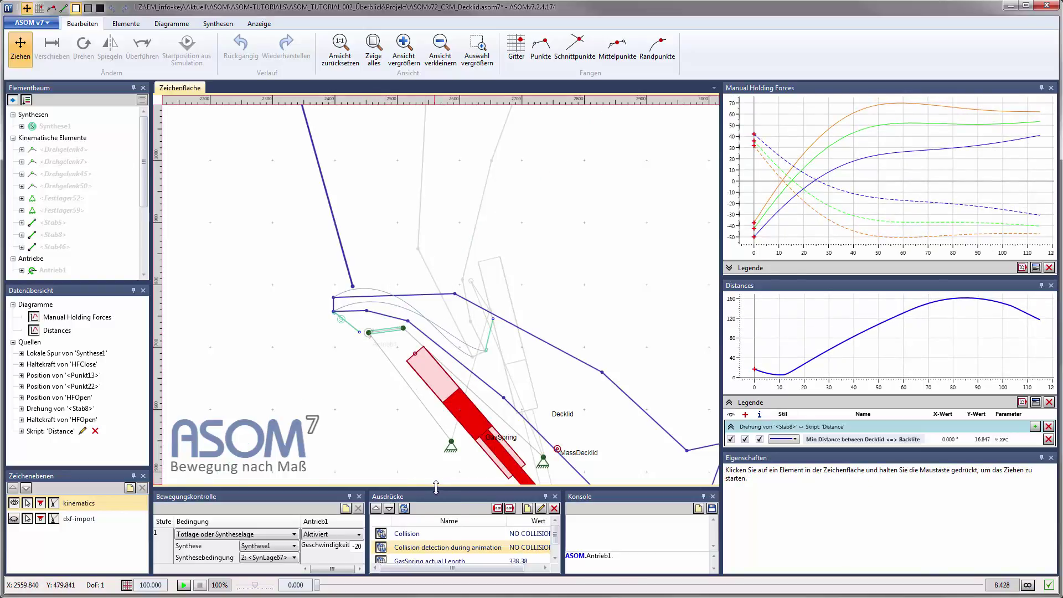
Enlarge the expressions window to fit its values and move the joint Drehgelenk7 again with the Ziehen tool.
{"action": "left_click_drag", "start_coordinate": [436, 487], "coordinate": [437, 481]}
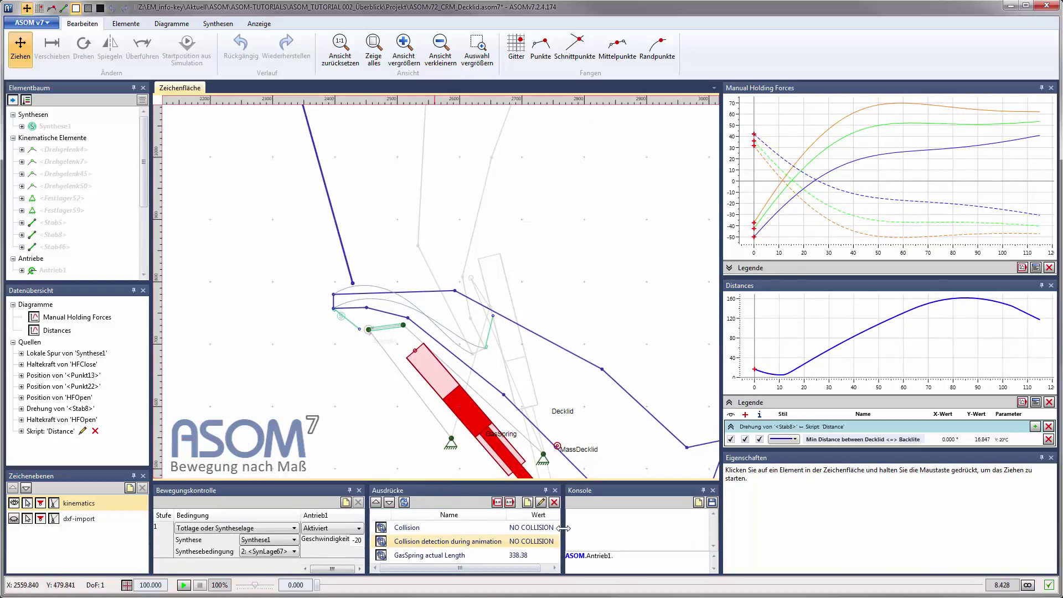
{"action": "left_click_drag", "start_coordinate": [562, 528], "coordinate": [588, 529]}
{"action": "mouse_move", "coordinate": [369, 330]}
{"action": "left_mouse_down"}
{"action": "mouse_move", "coordinate": [378, 331]}
{"action": "mouse_move", "coordinate": [360, 329]}
{"action": "mouse_move", "coordinate": [331, 282]}
{"action": "mouse_move", "coordinate": [345, 304]}
{"action": "left_mouse_up"}
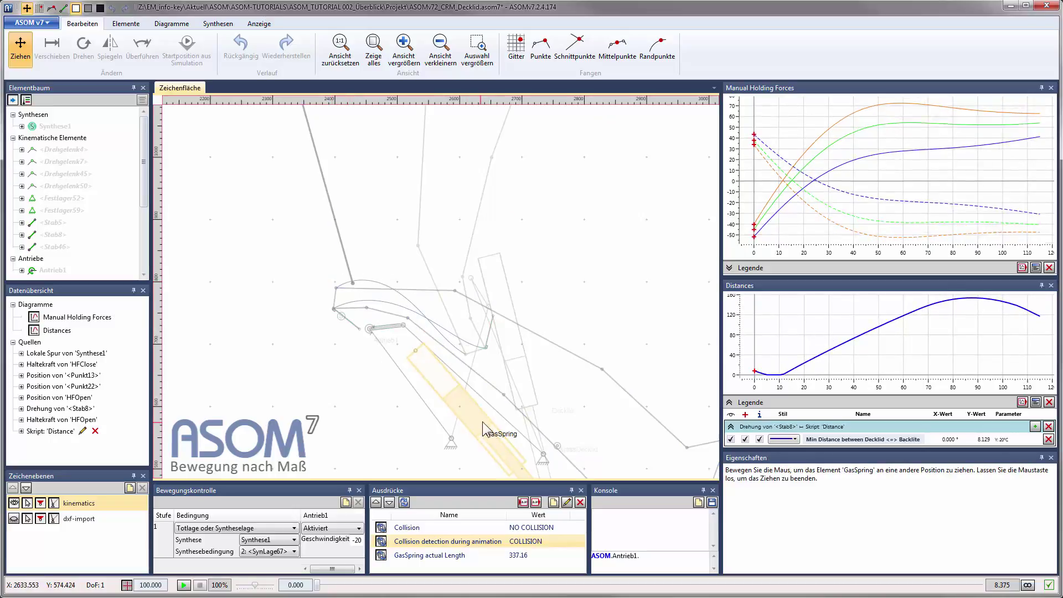